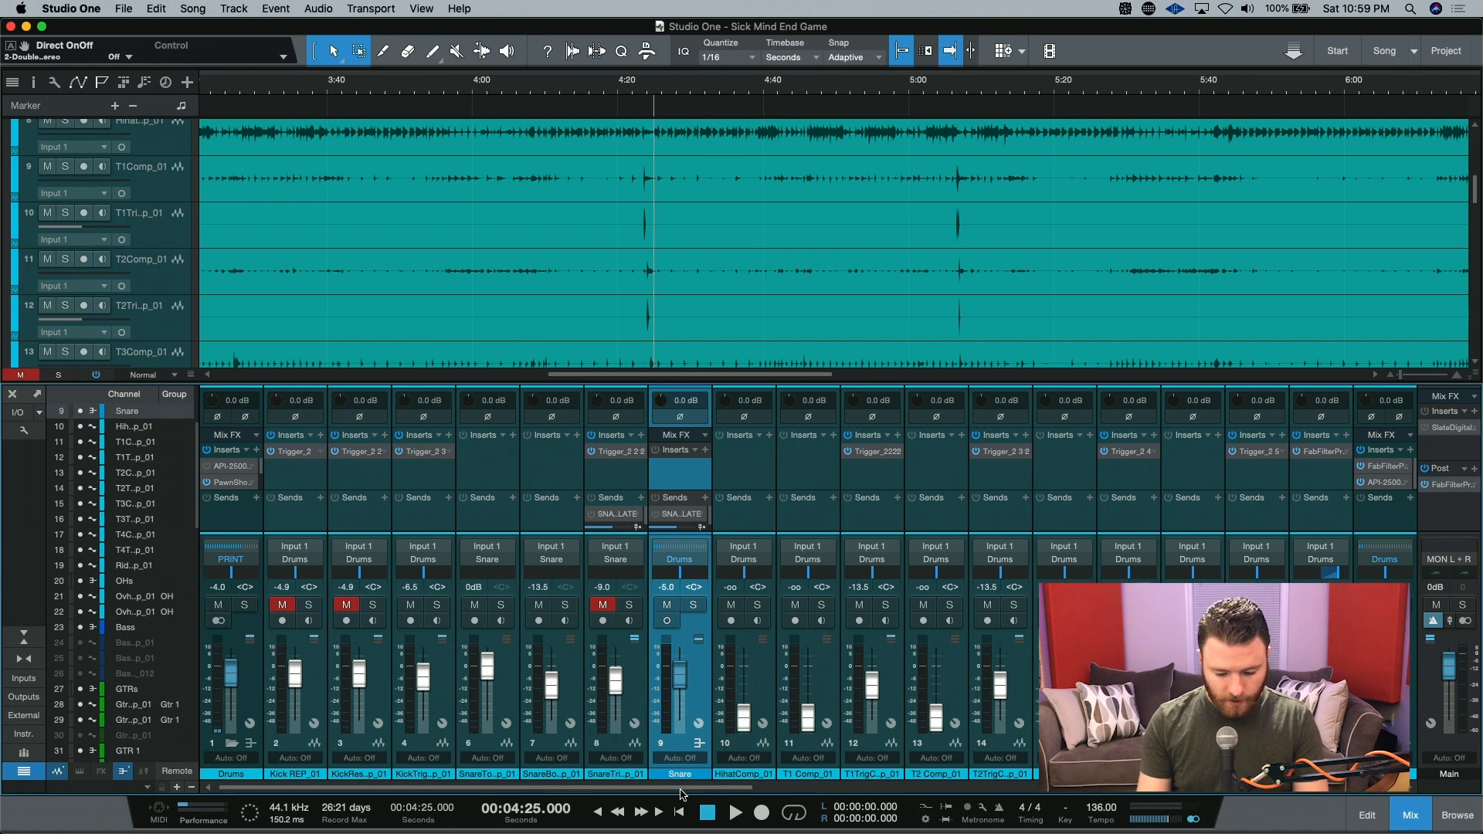
Solo the OHs bus in the mixer and play back the overheads from 4:25
scroll(709, 796, "right", 5)
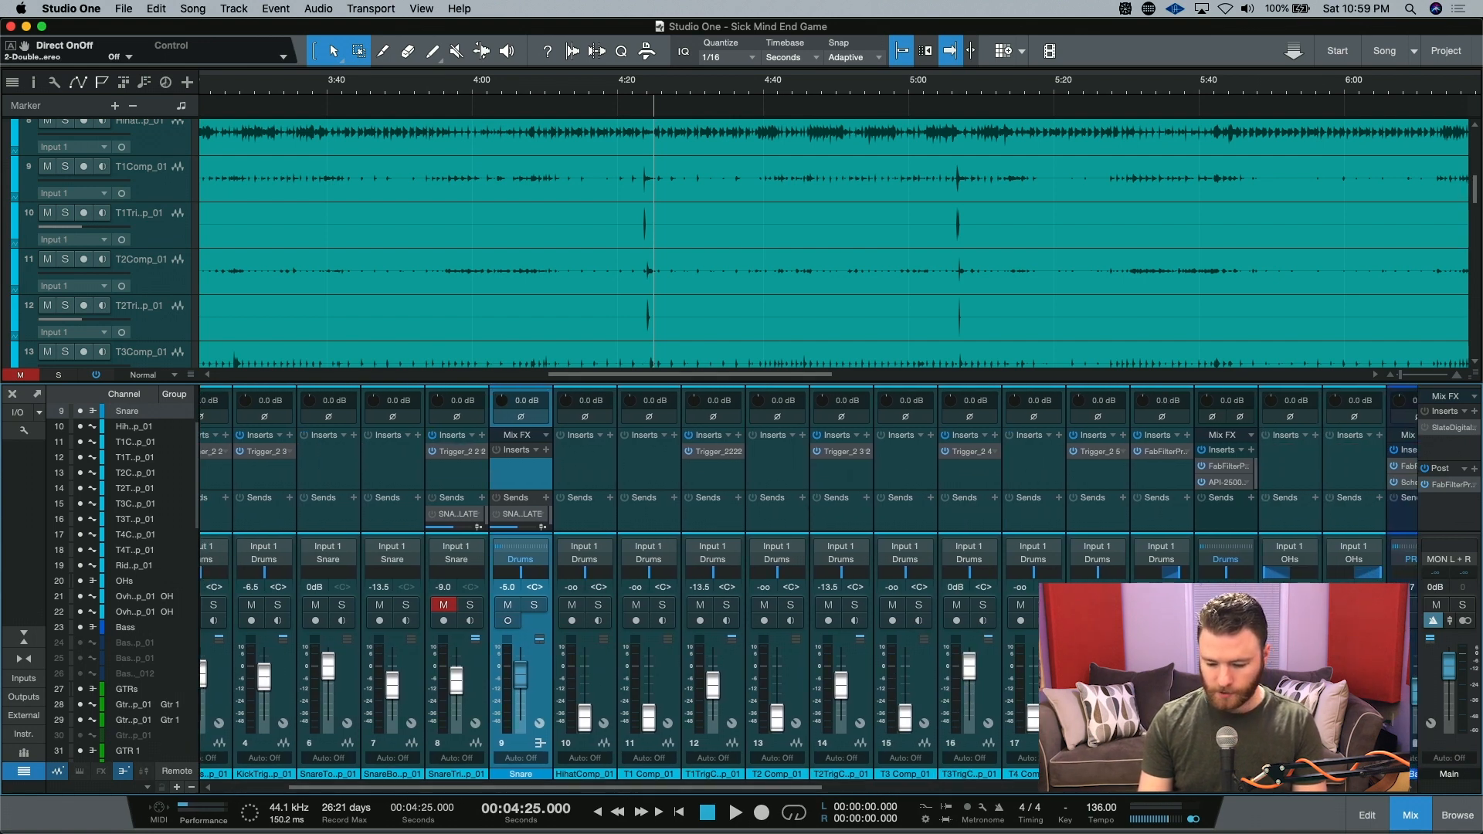
left_click(1239, 605)
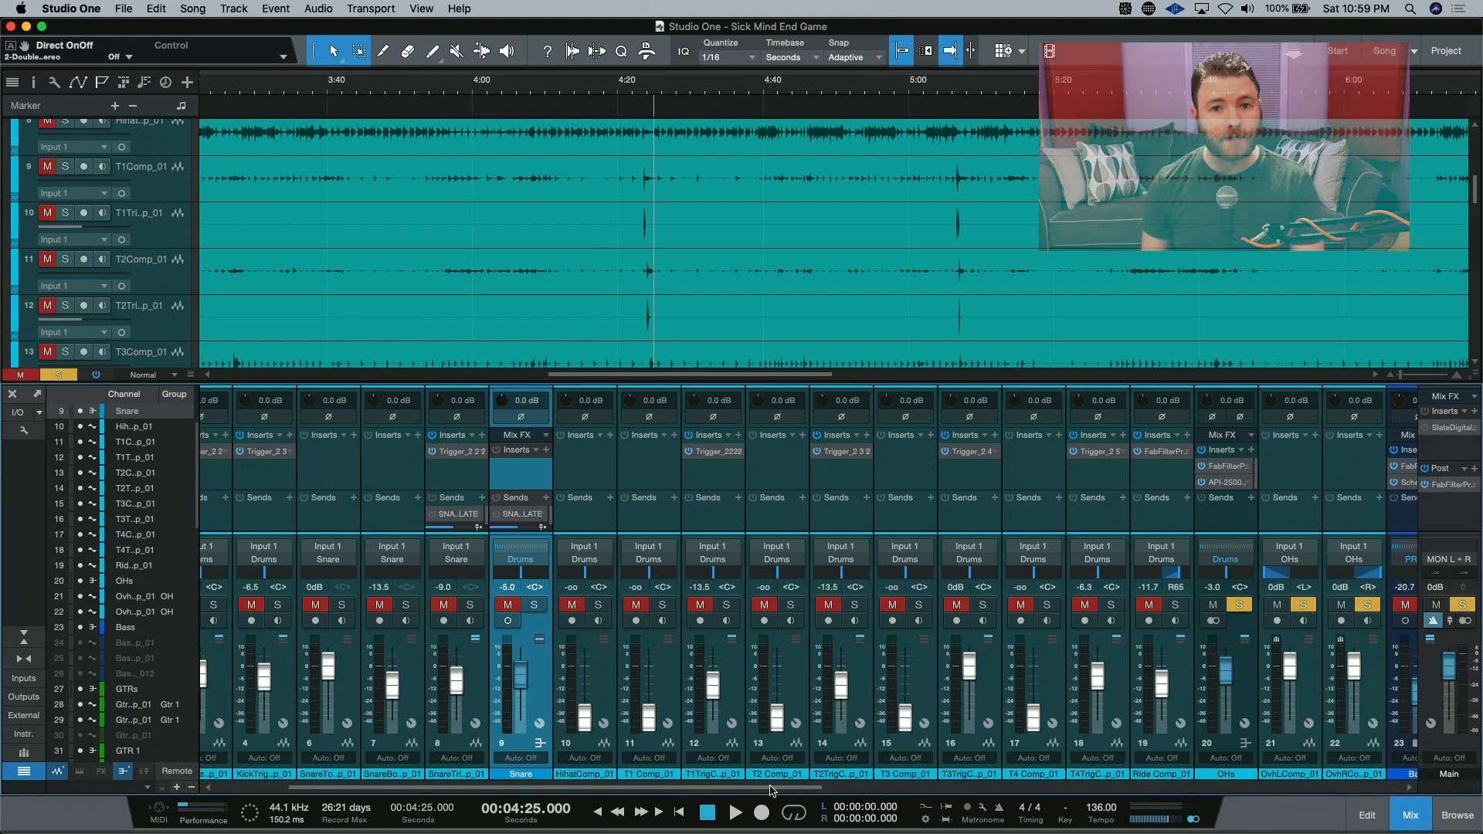
key("space")
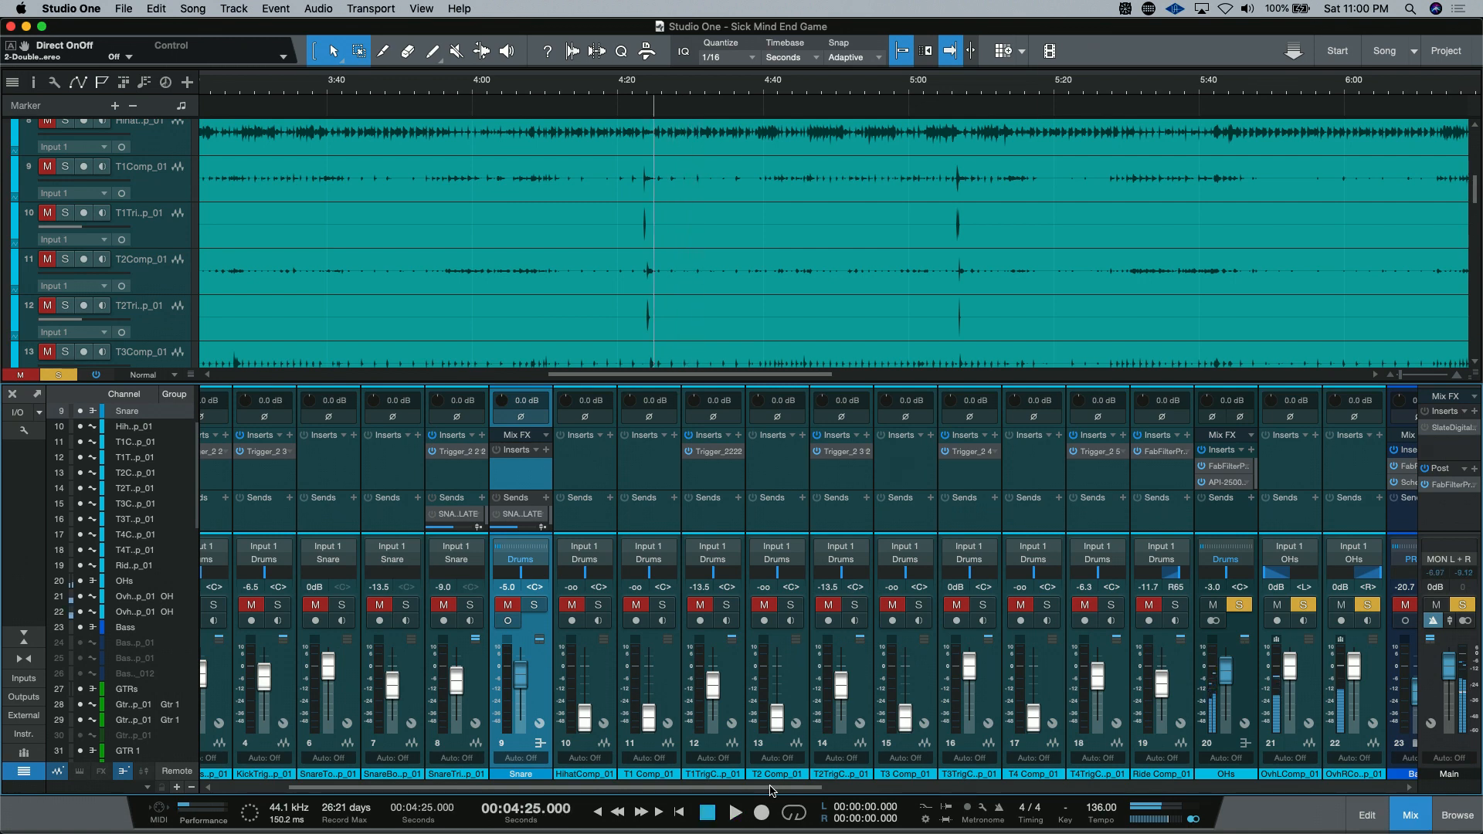
key("space")
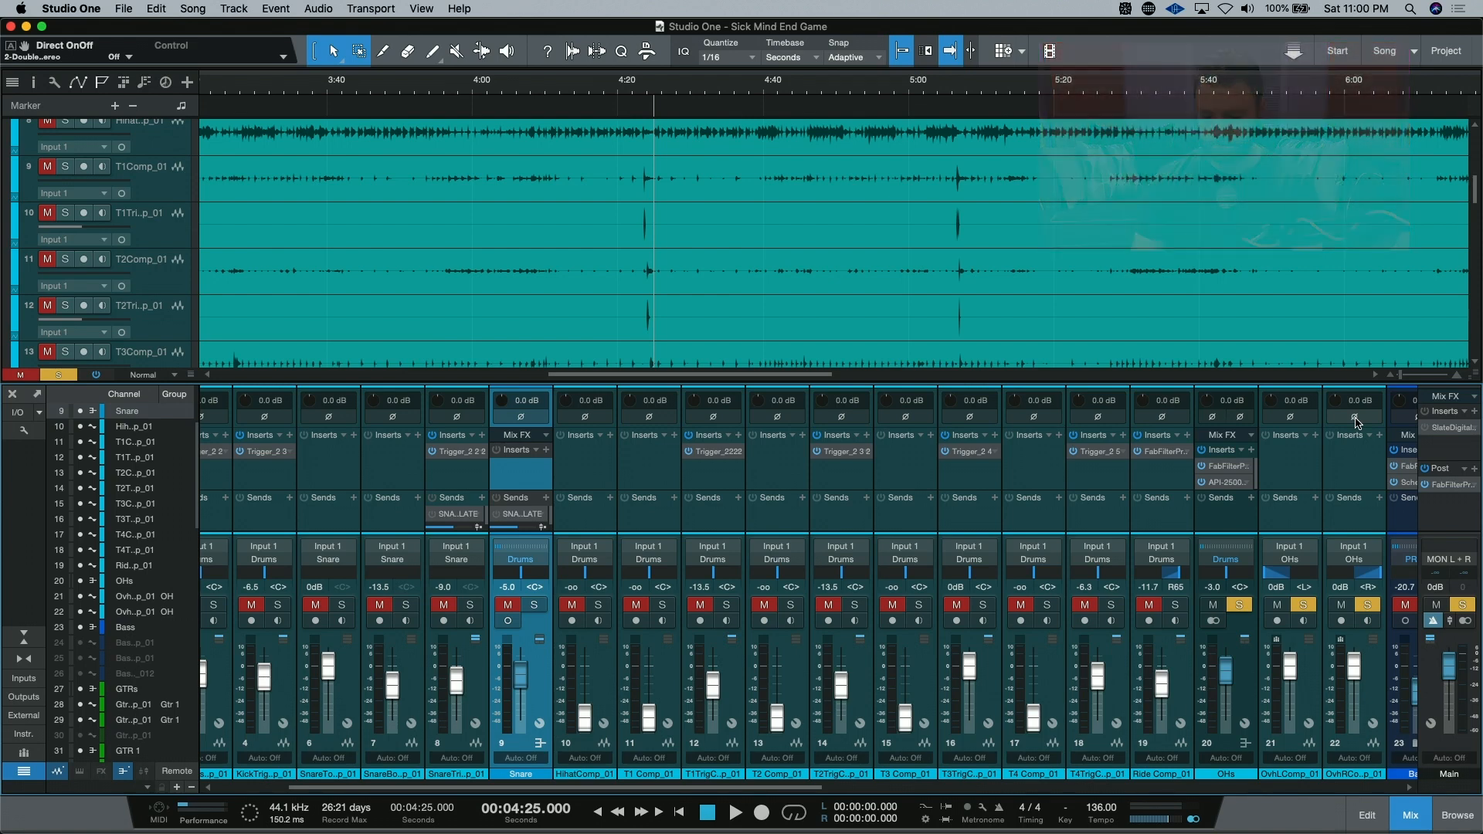
Play the soloed overheads while switching the polarity of OvhRComp_01 between inverted and normal, leave it normal, and stop playback
left_click(1355, 419)
key("space")
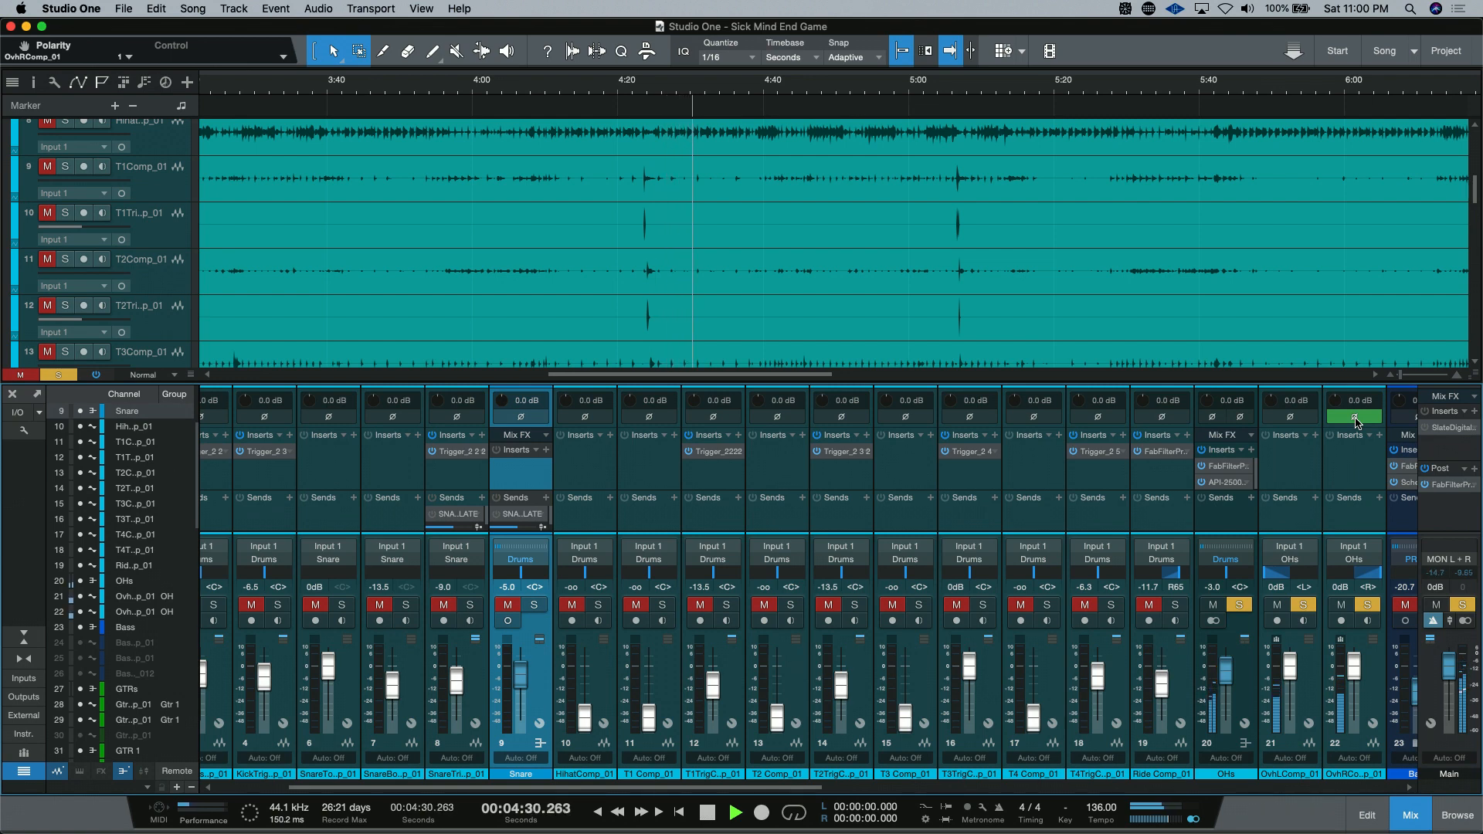
left_click(1356, 418)
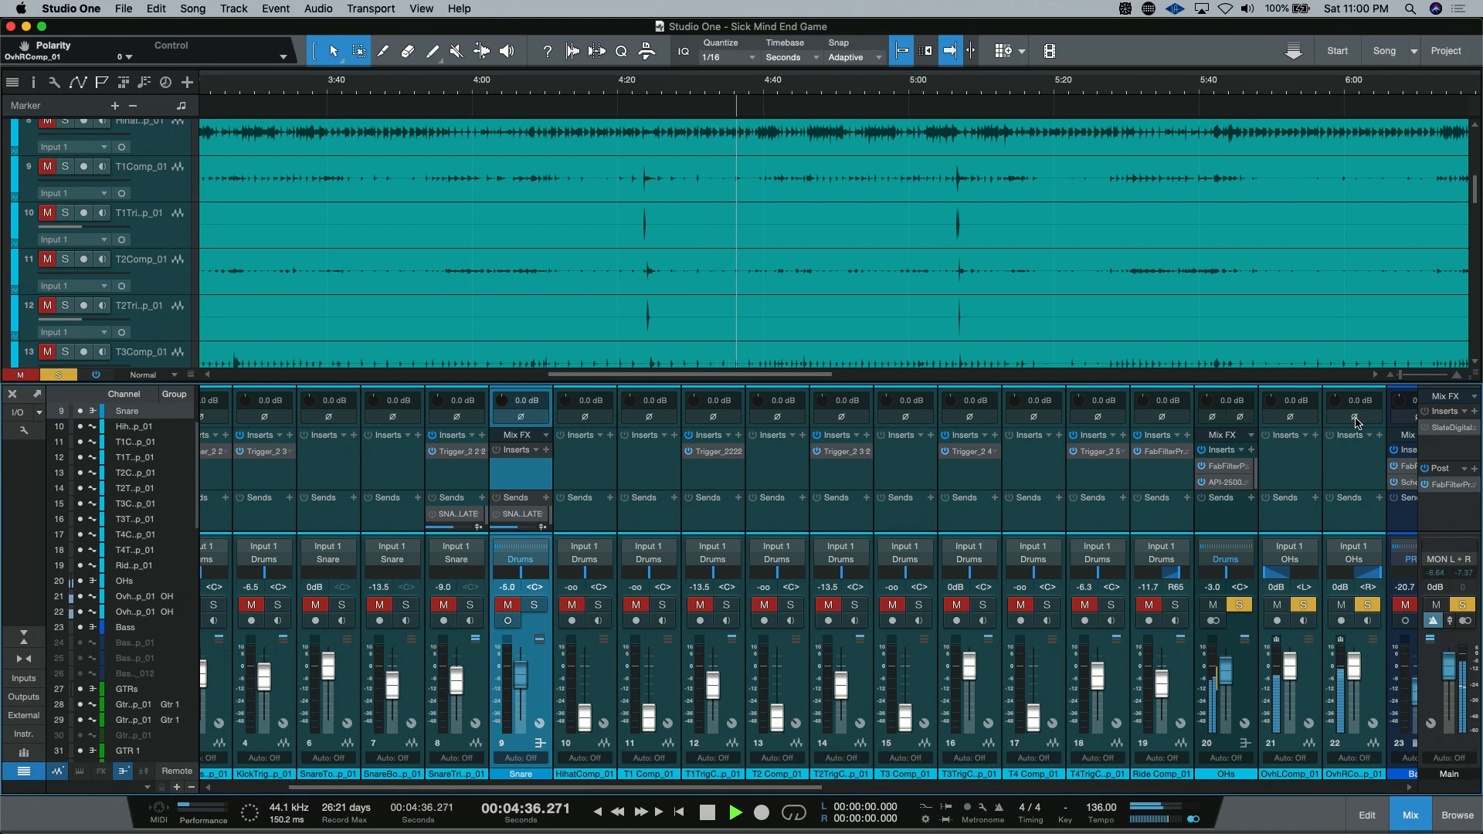
left_click(1357, 420)
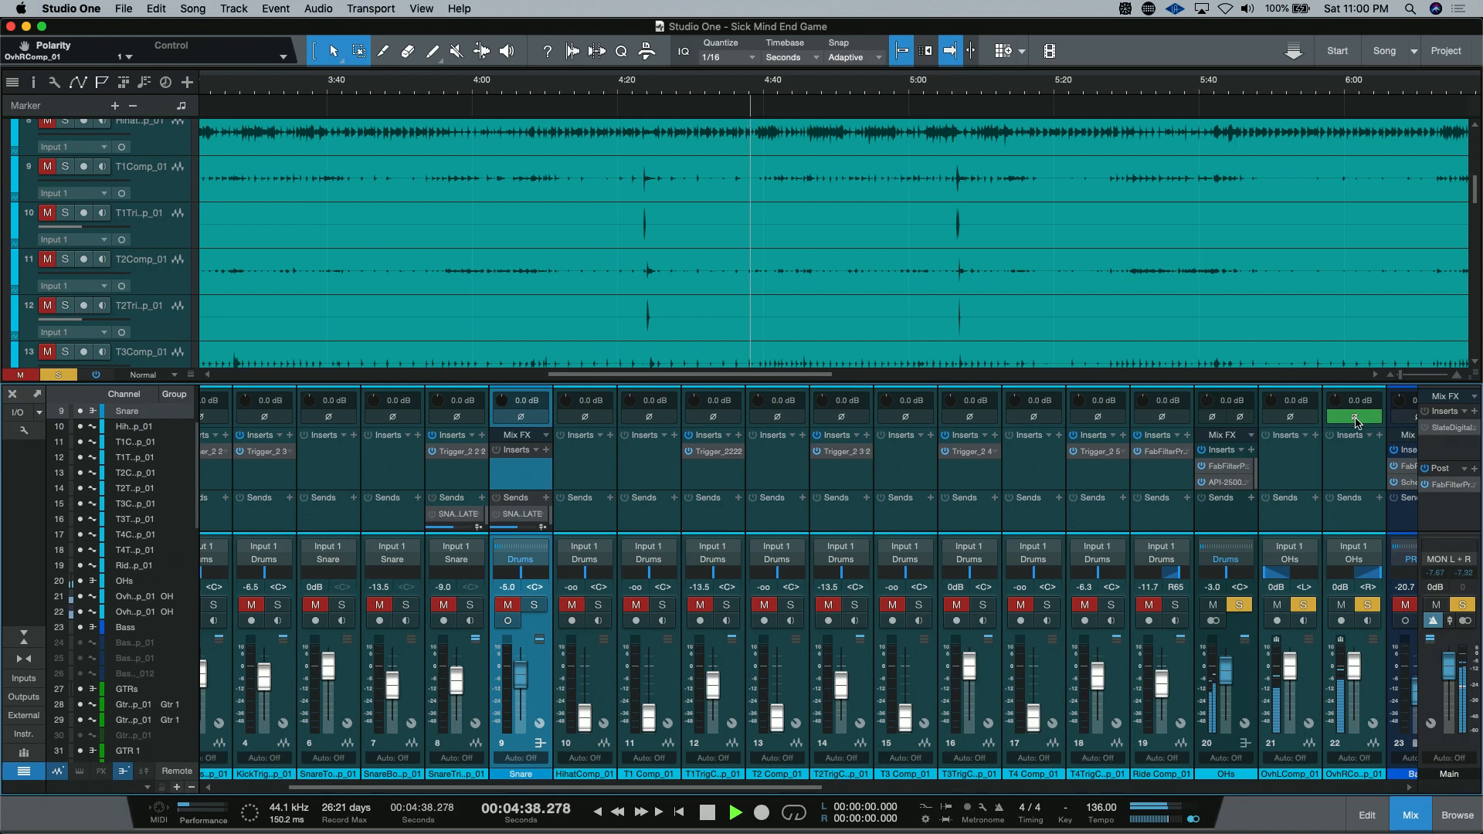
left_click(1356, 420)
key("space")
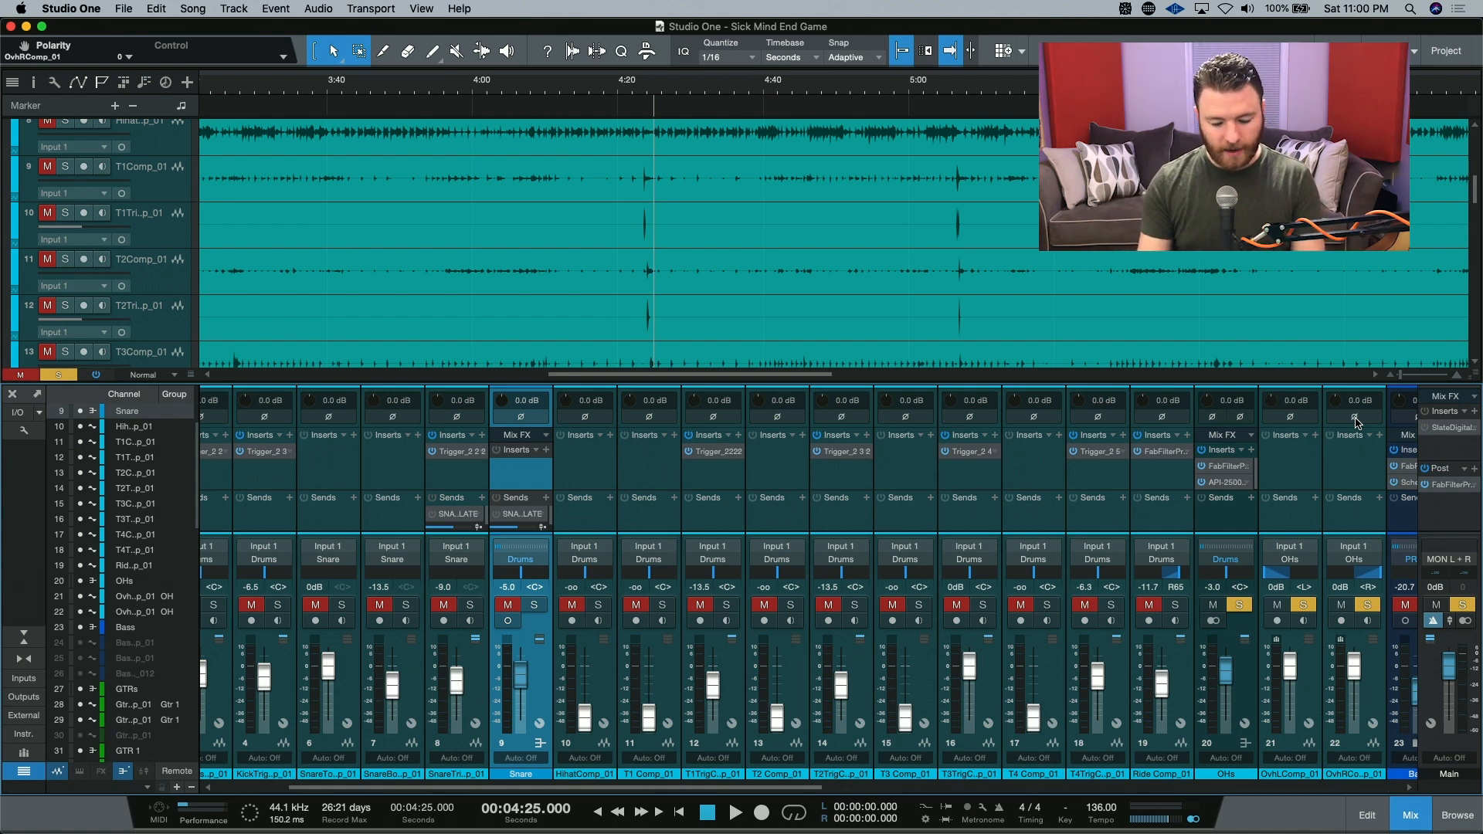
Solo the Snare bus alongside the overheads, compare playback with the bus muted and unmuted, and leave it soloed
left_click(535, 606)
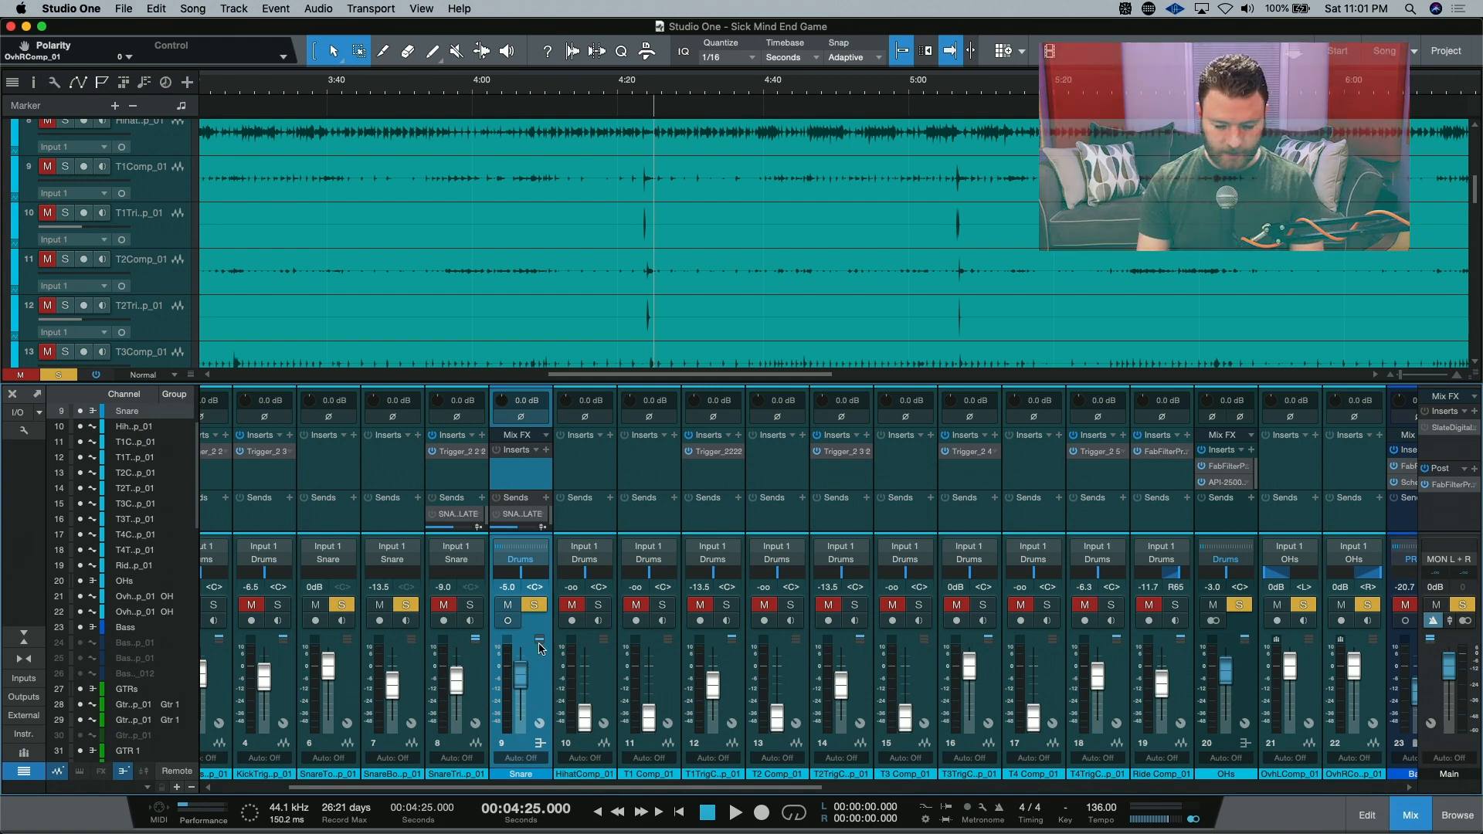
key("space")
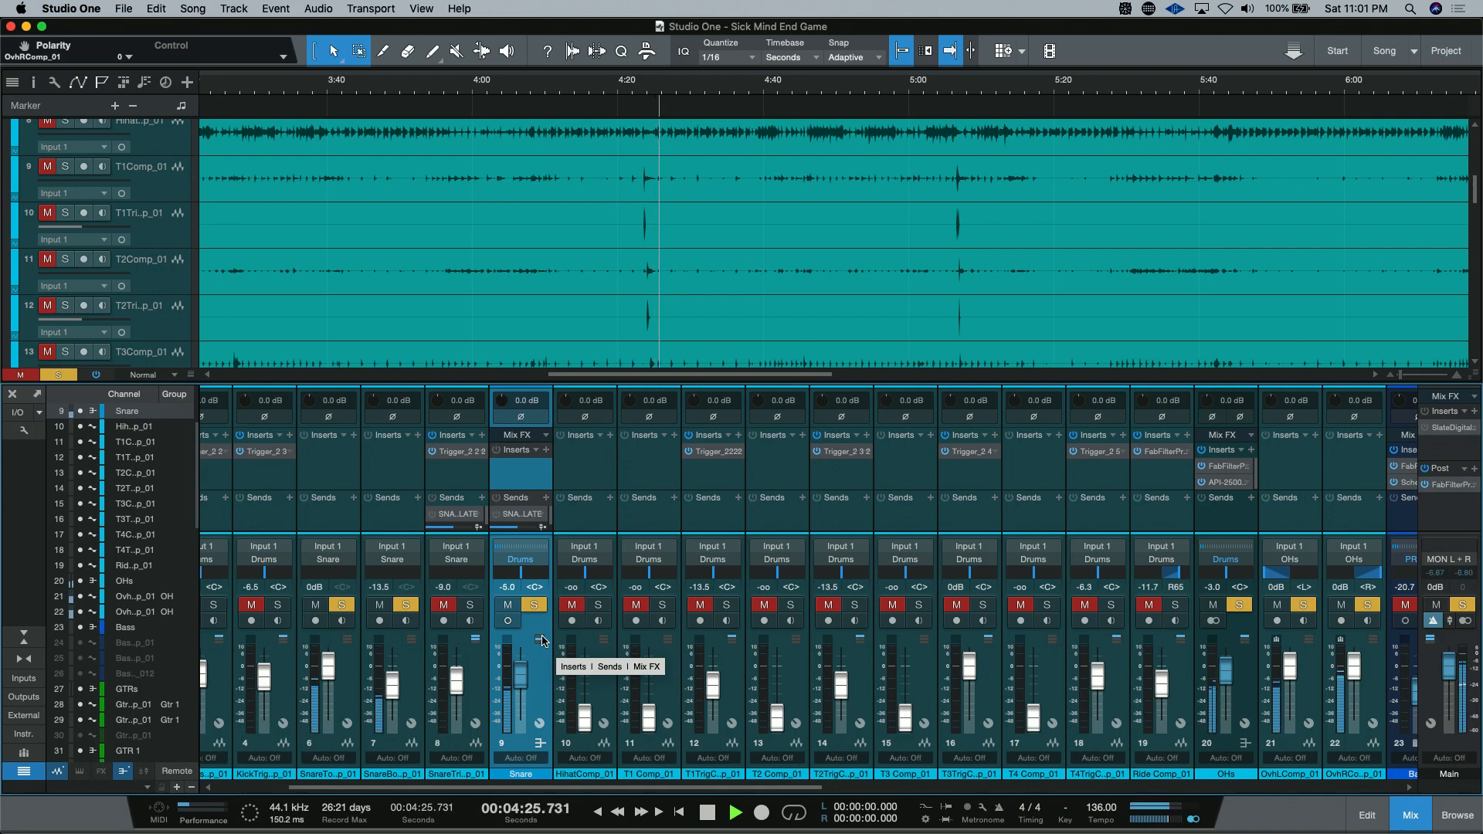
left_click(534, 610)
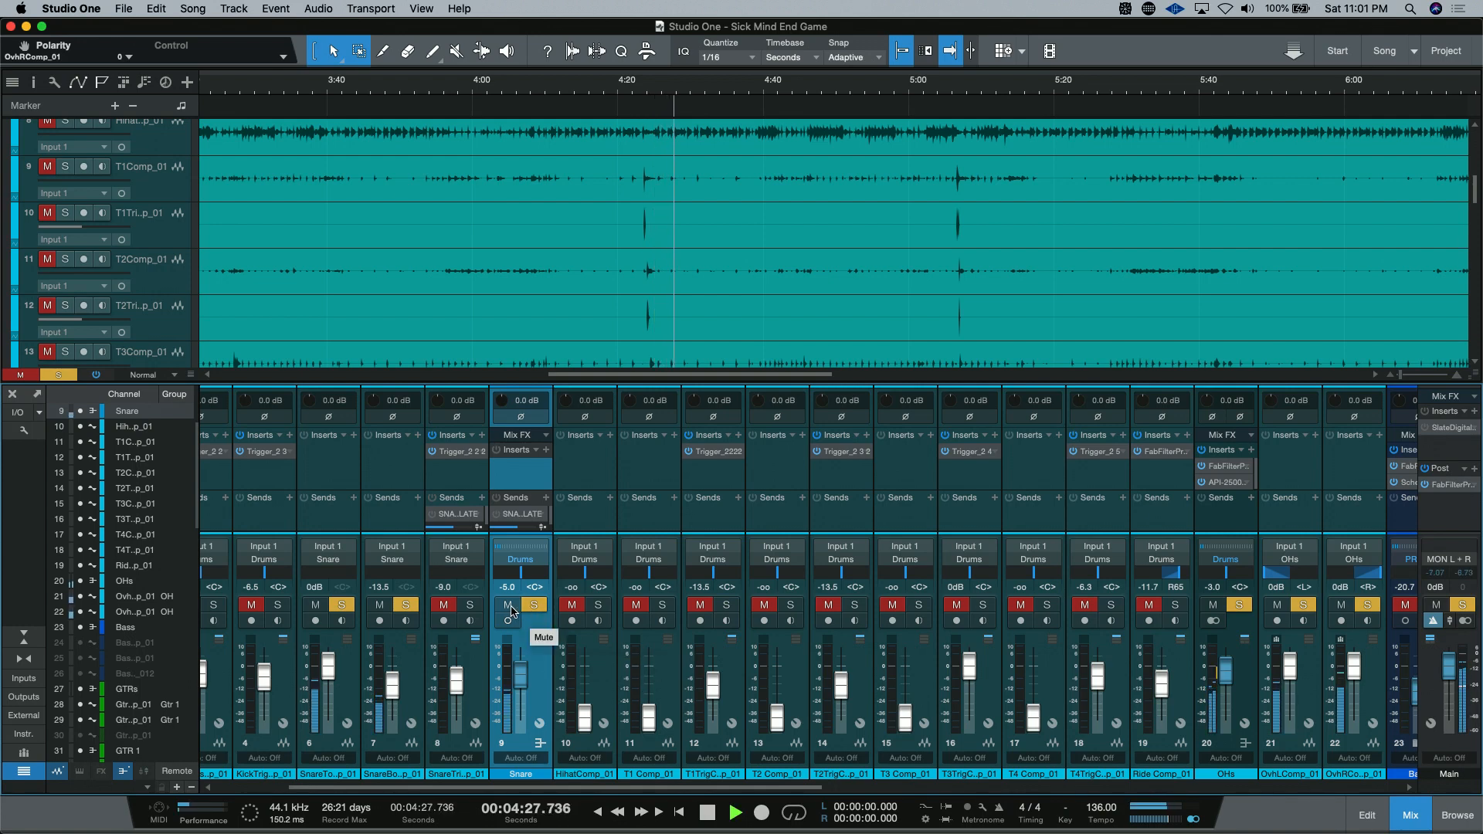
left_click(510, 608)
left_click(533, 605)
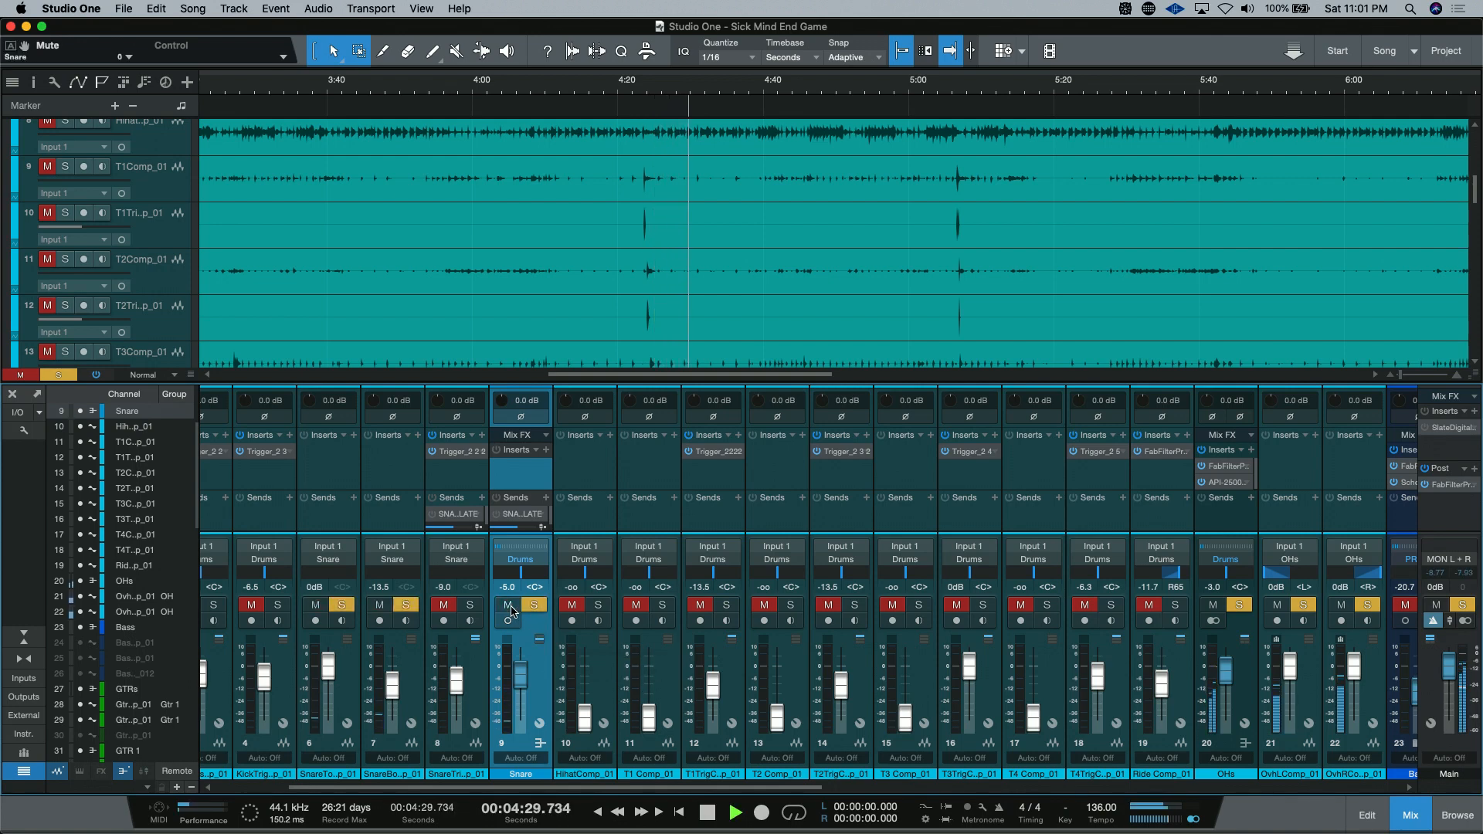
left_click(507, 605)
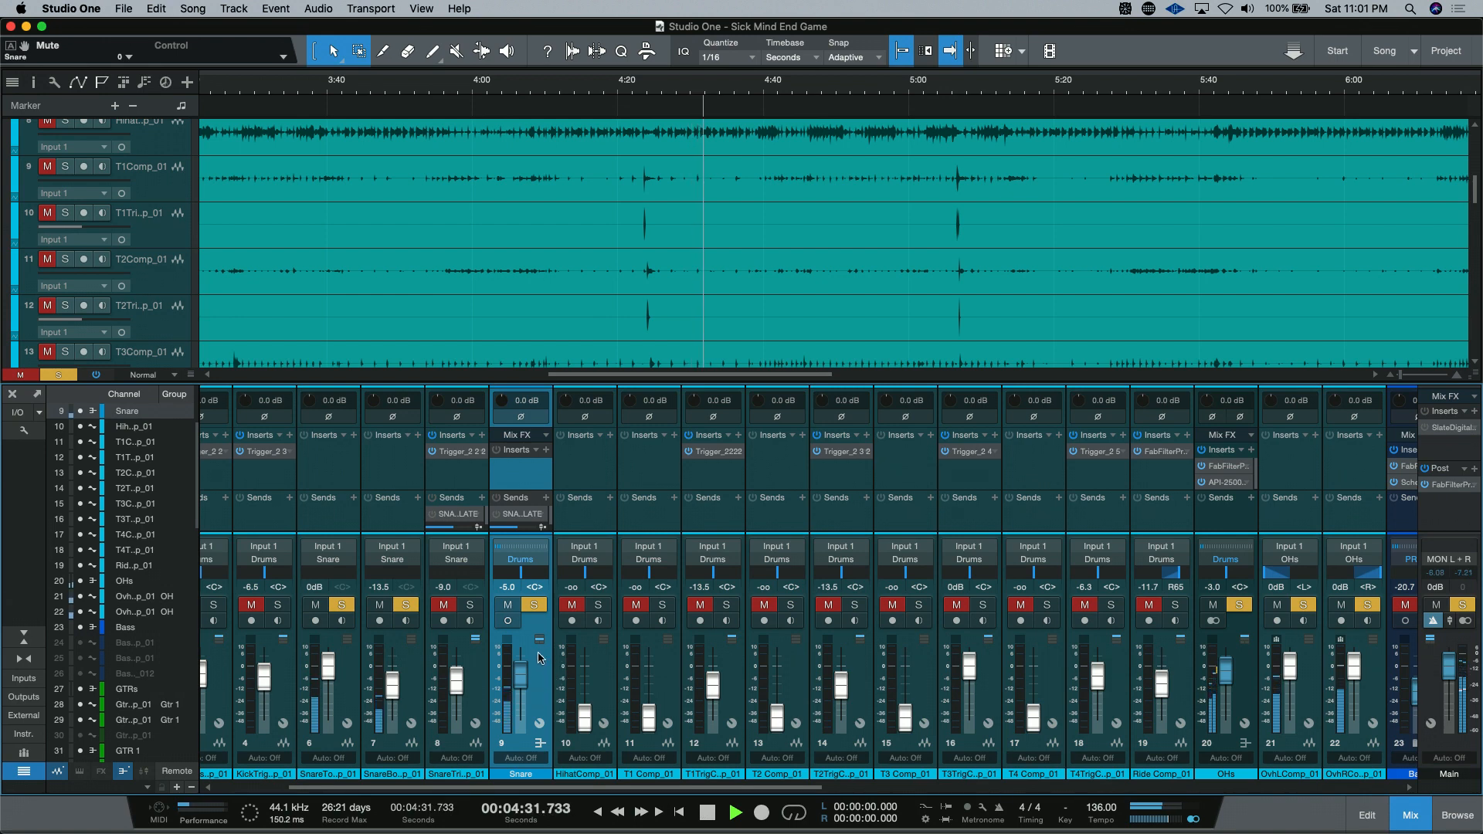
left_click(533, 605)
left_click(508, 607)
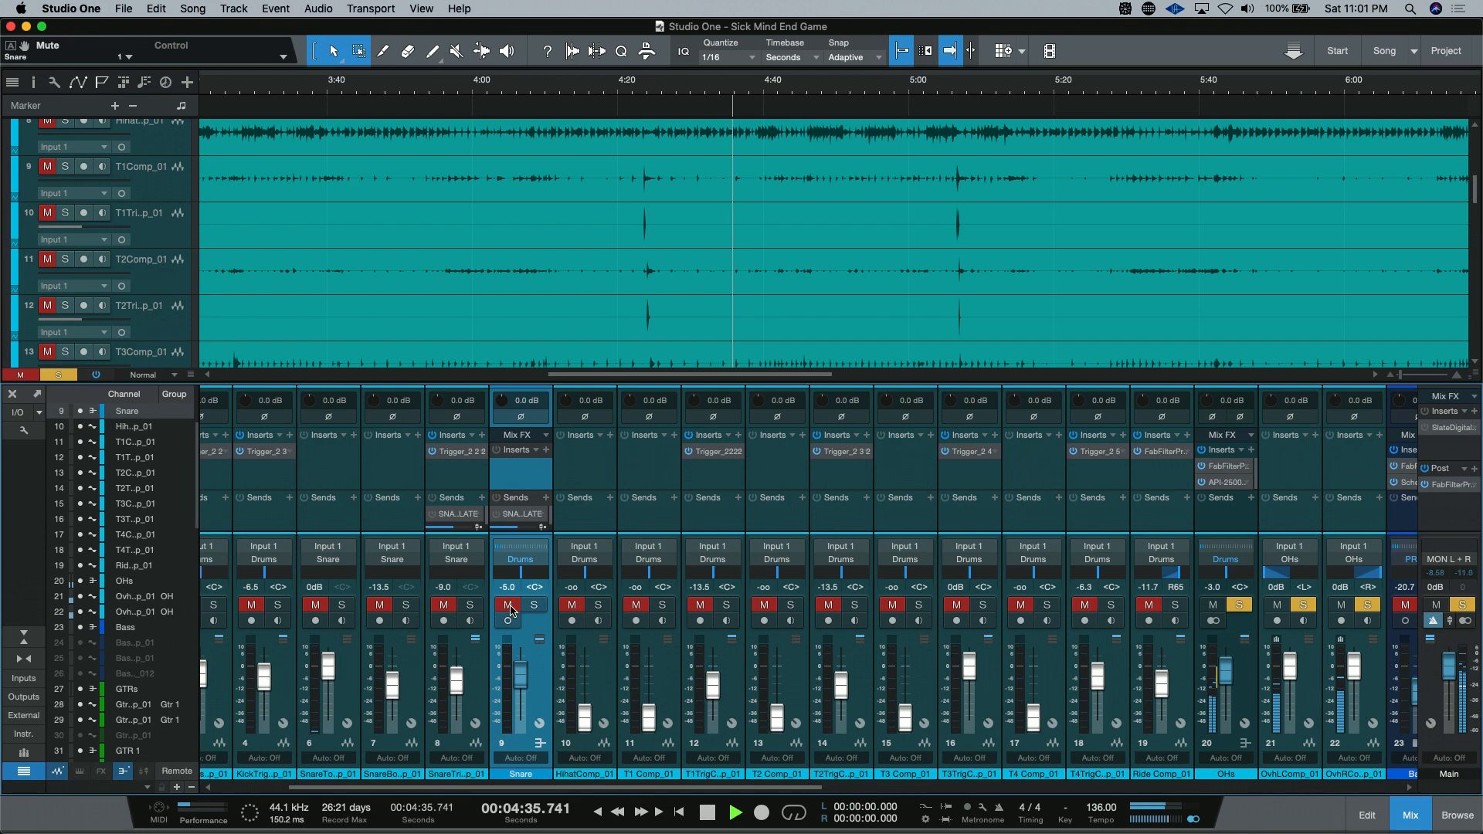
left_click(510, 610)
key("space")
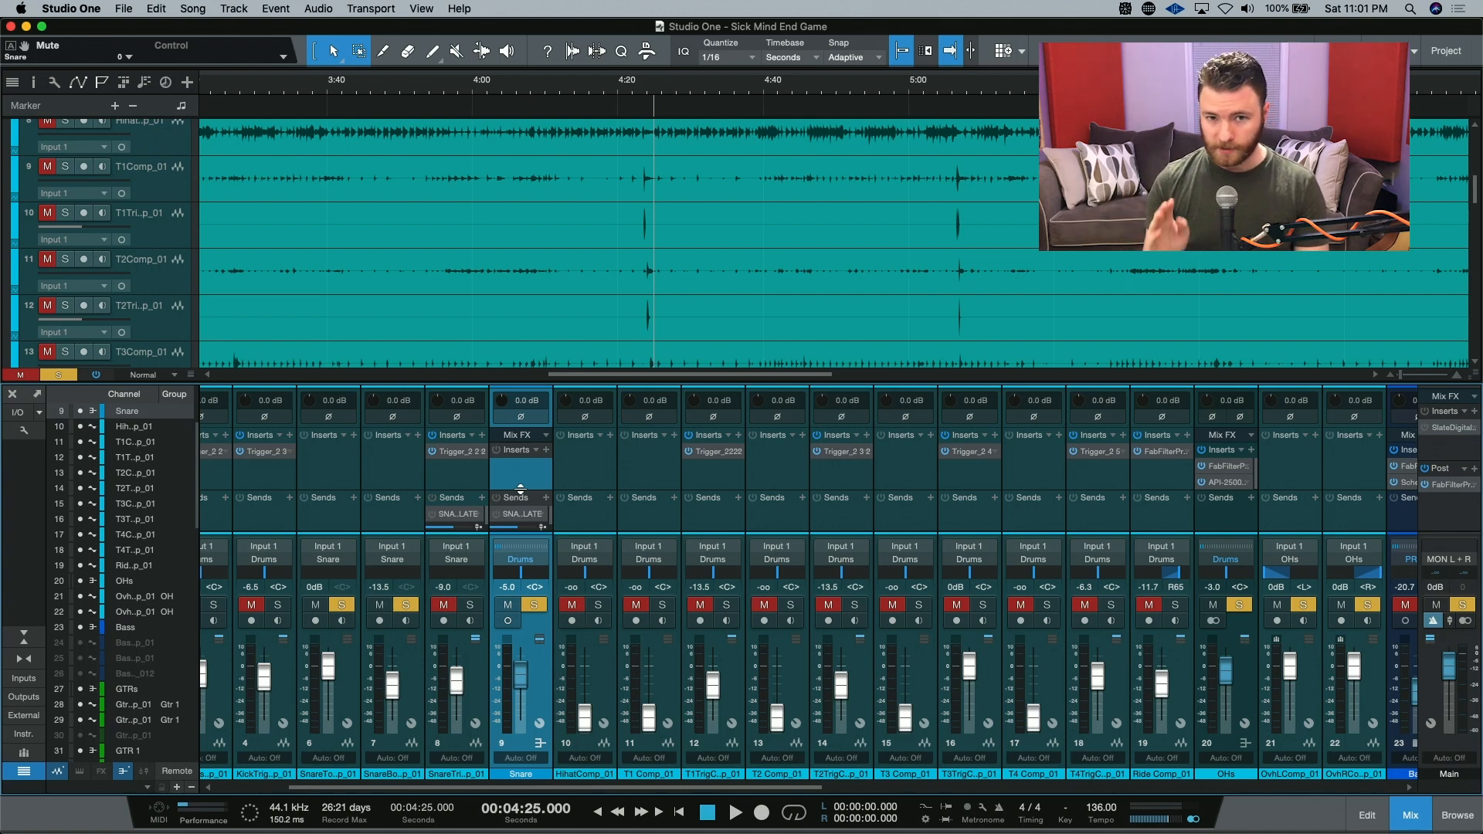
Compare the Snare bus with inverted and normal polarity against the overheads during playback, leave it normal, and stop playback
left_click(521, 417)
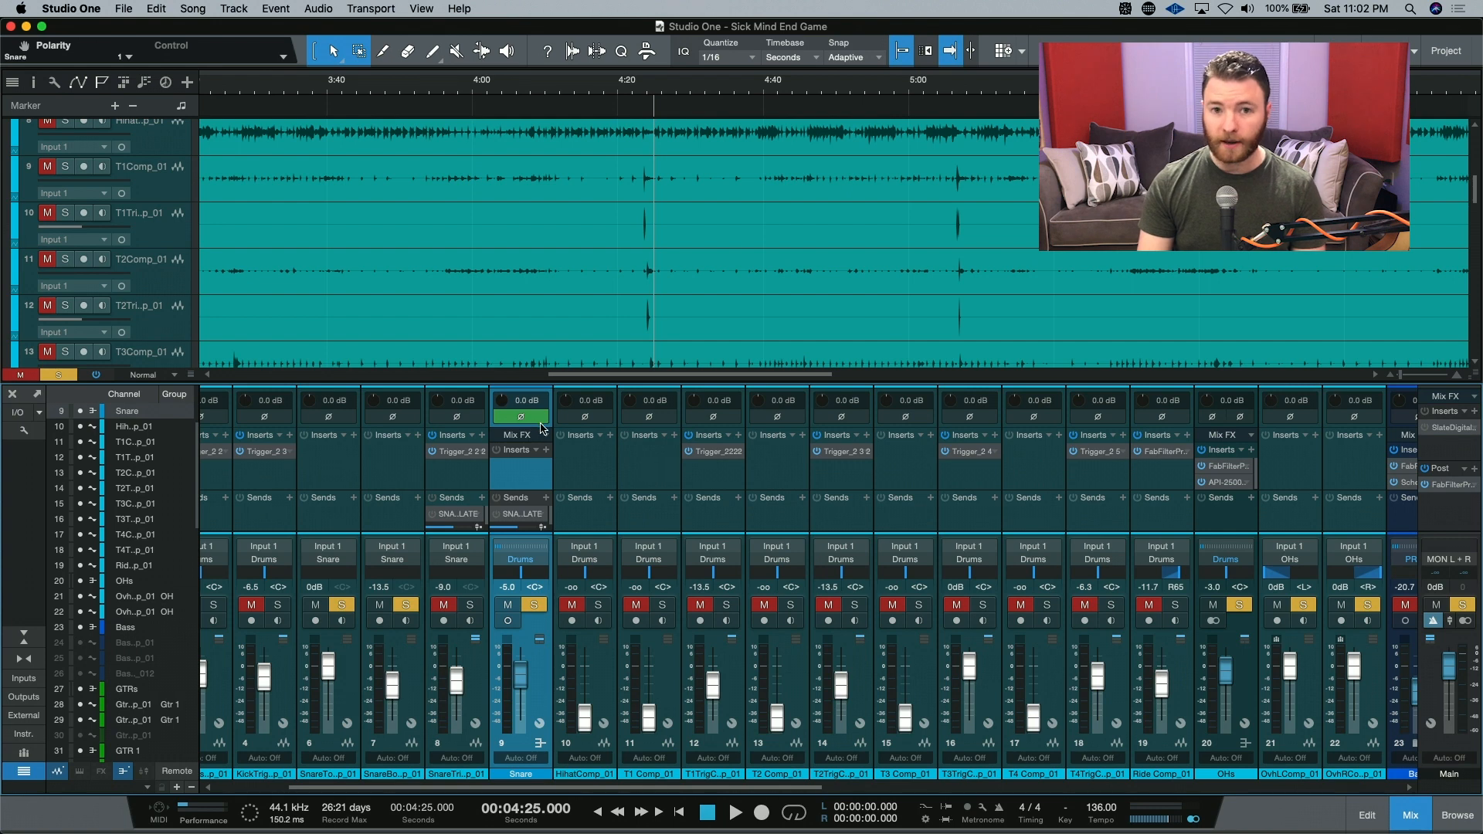
left_click(540, 422)
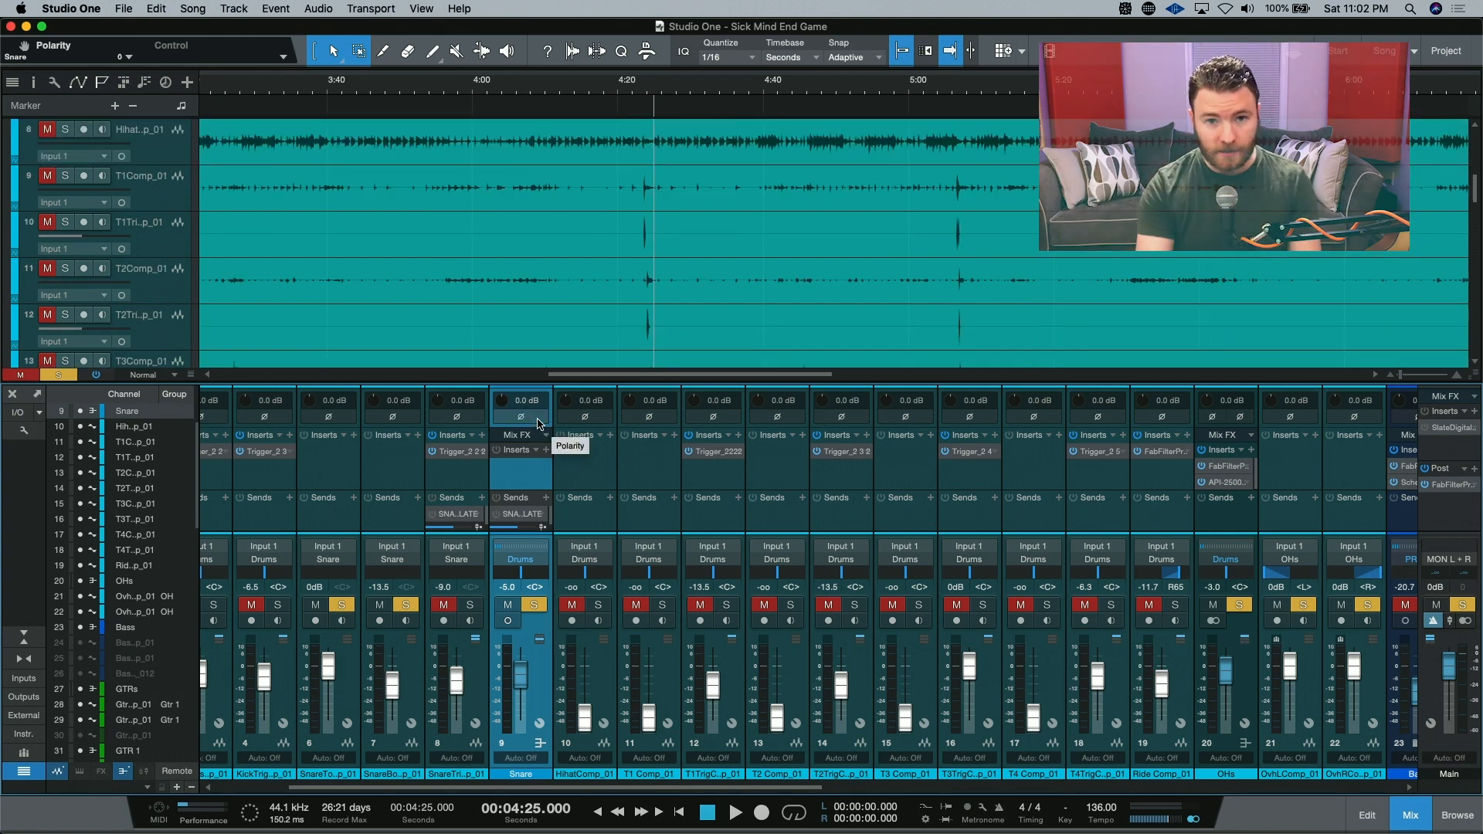
key("space")
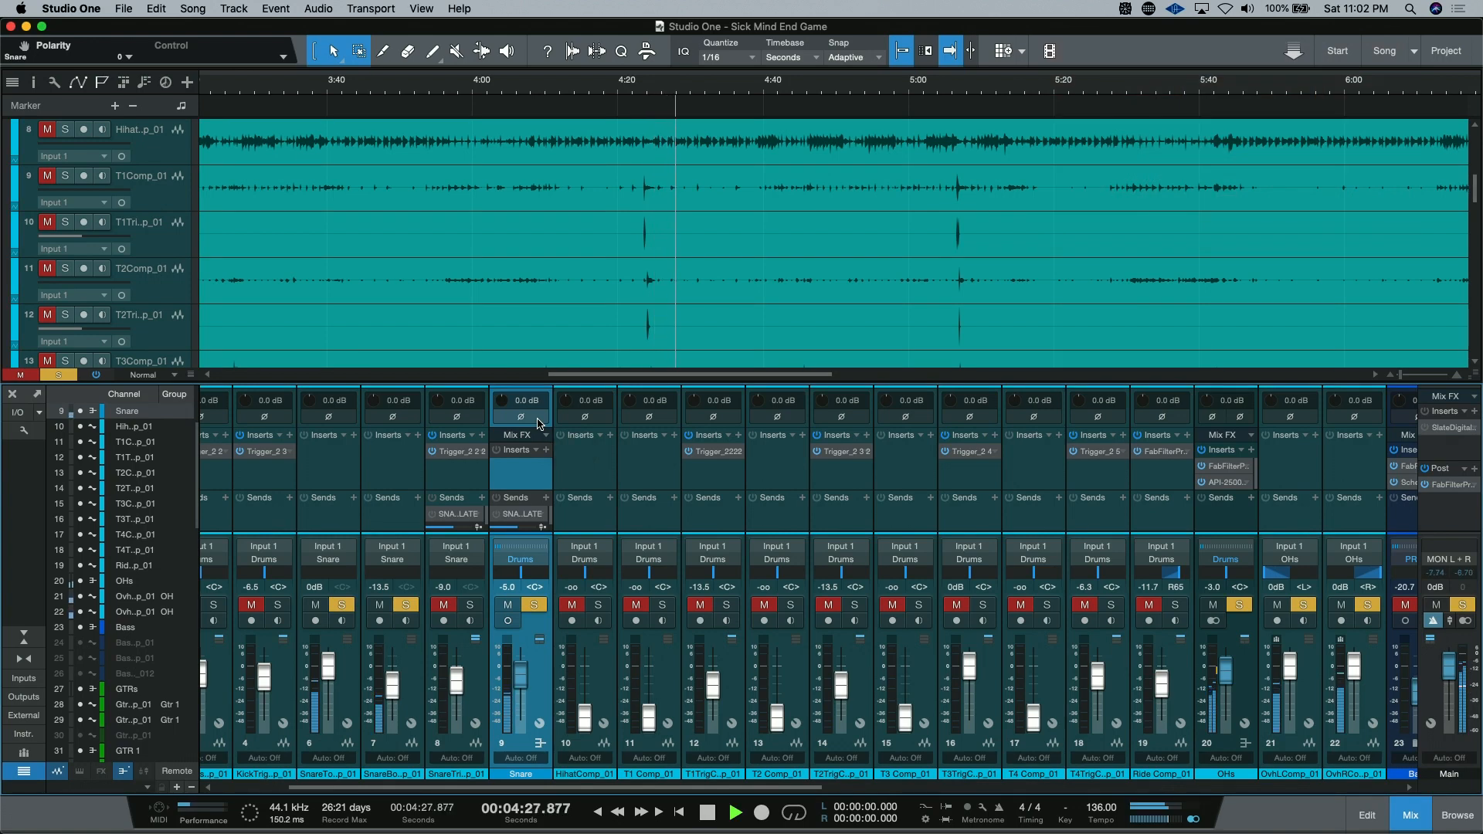
left_click(539, 422)
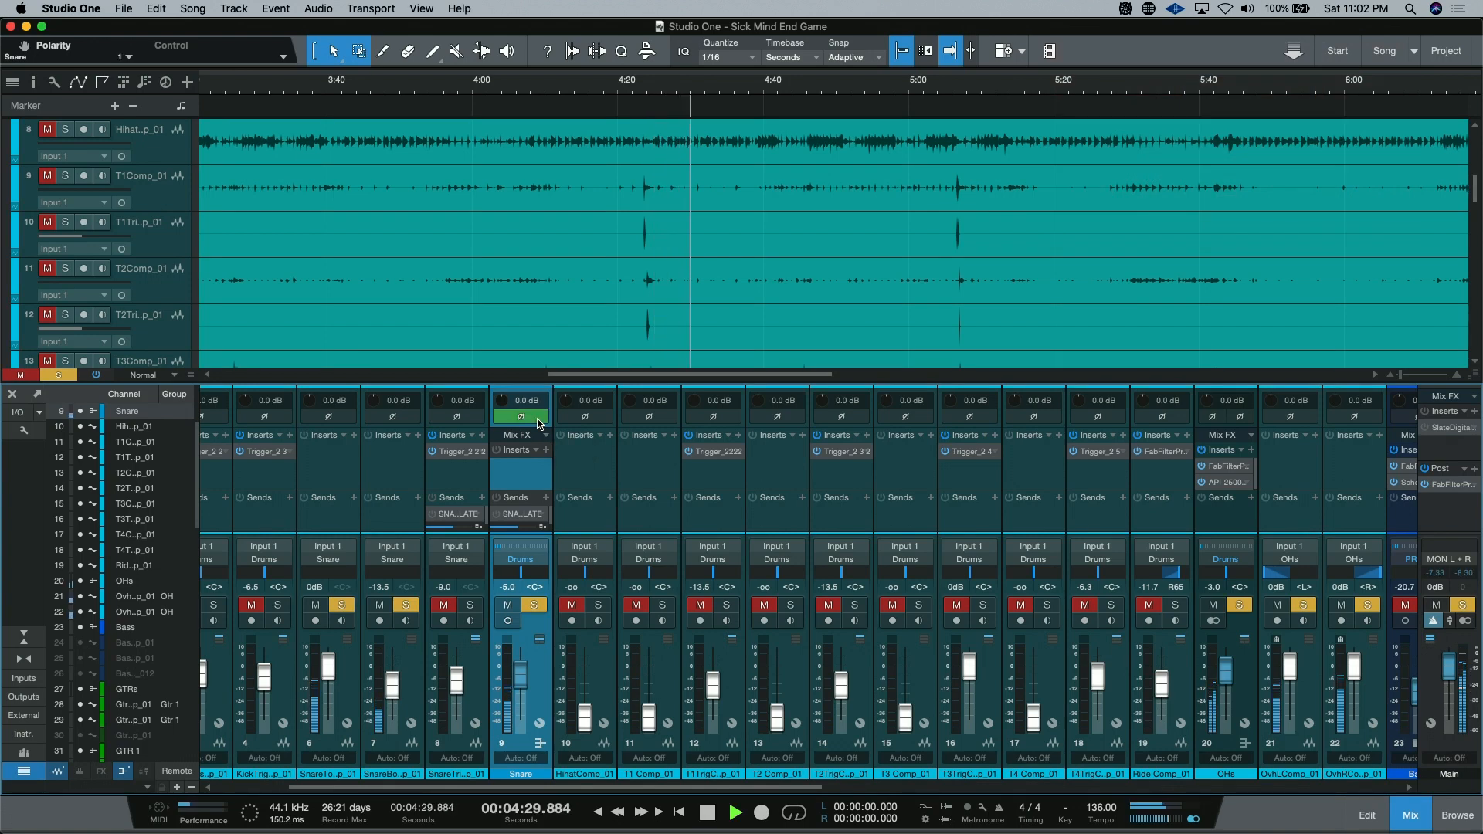
left_click(539, 423)
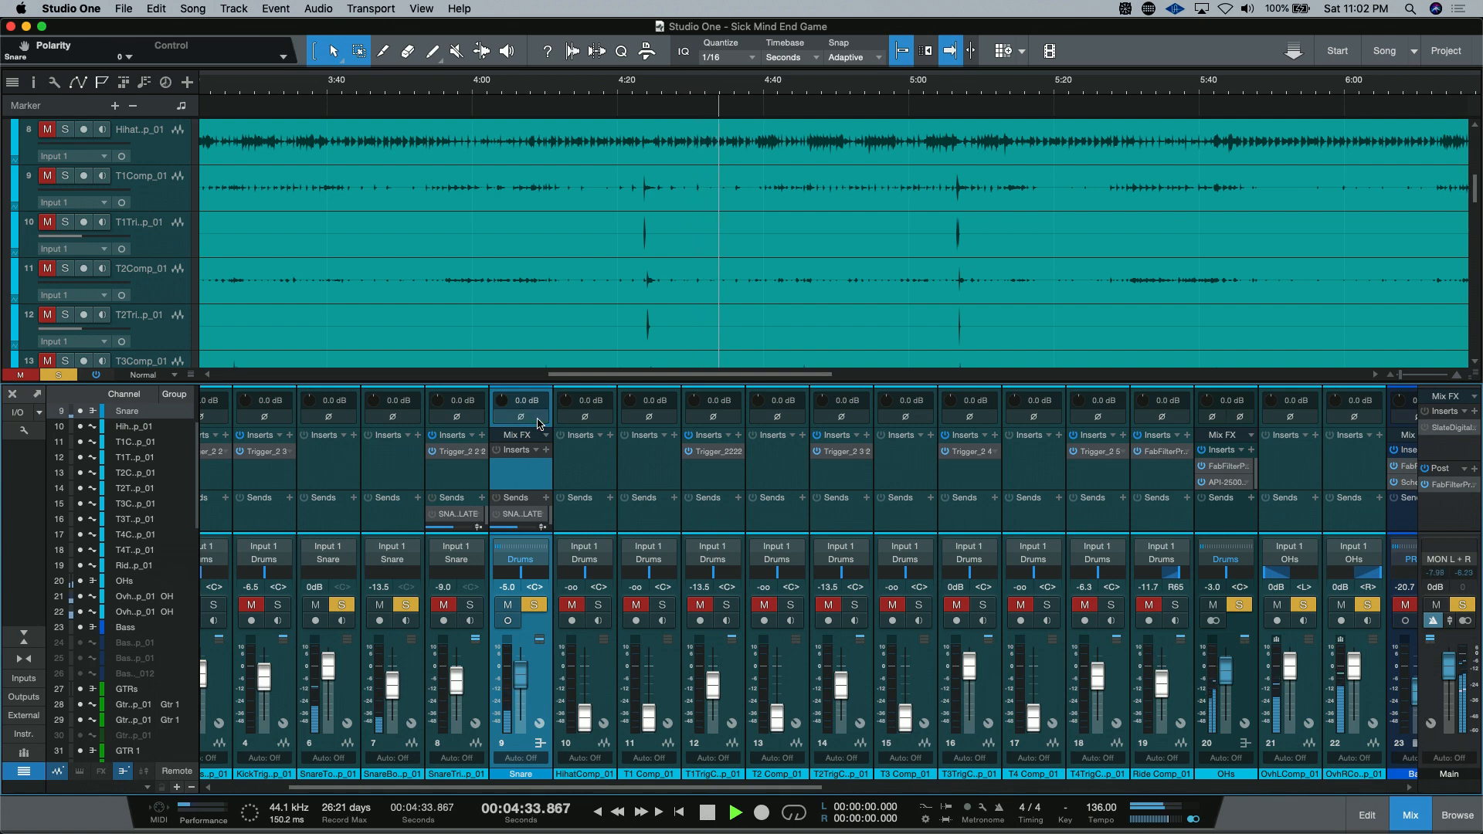
left_click(539, 423)
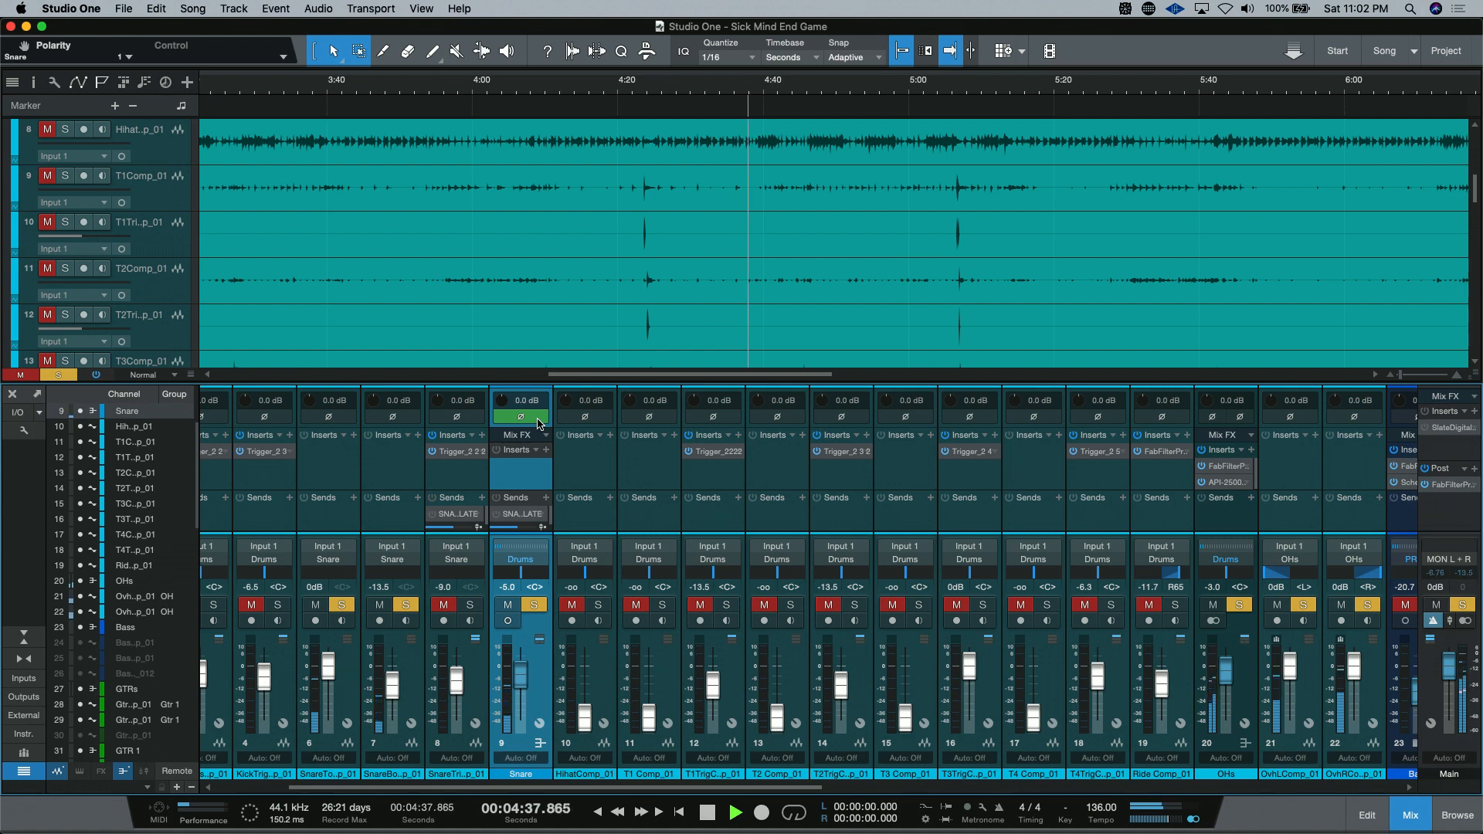
left_click(538, 423)
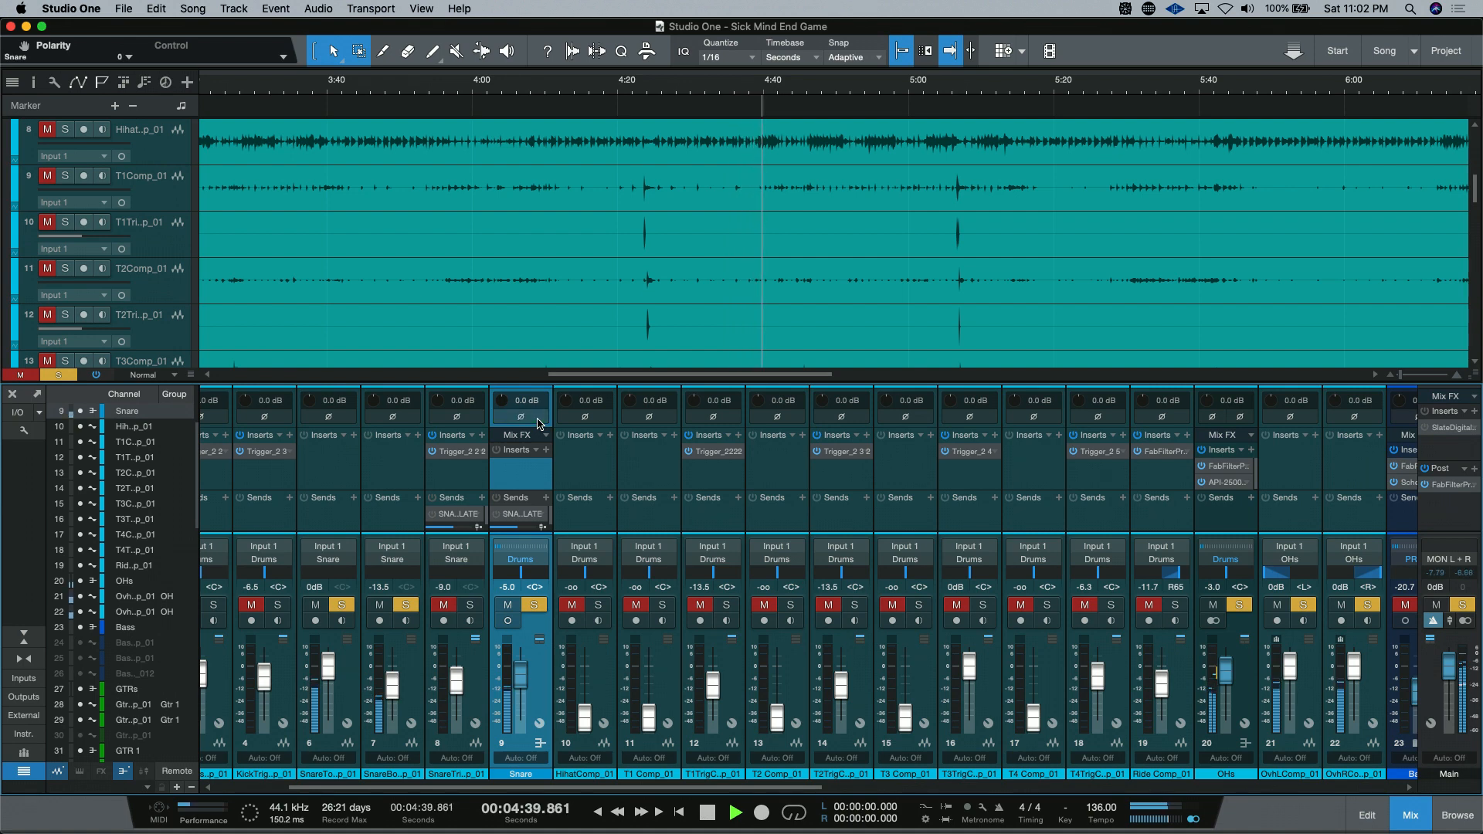
left_click(539, 423)
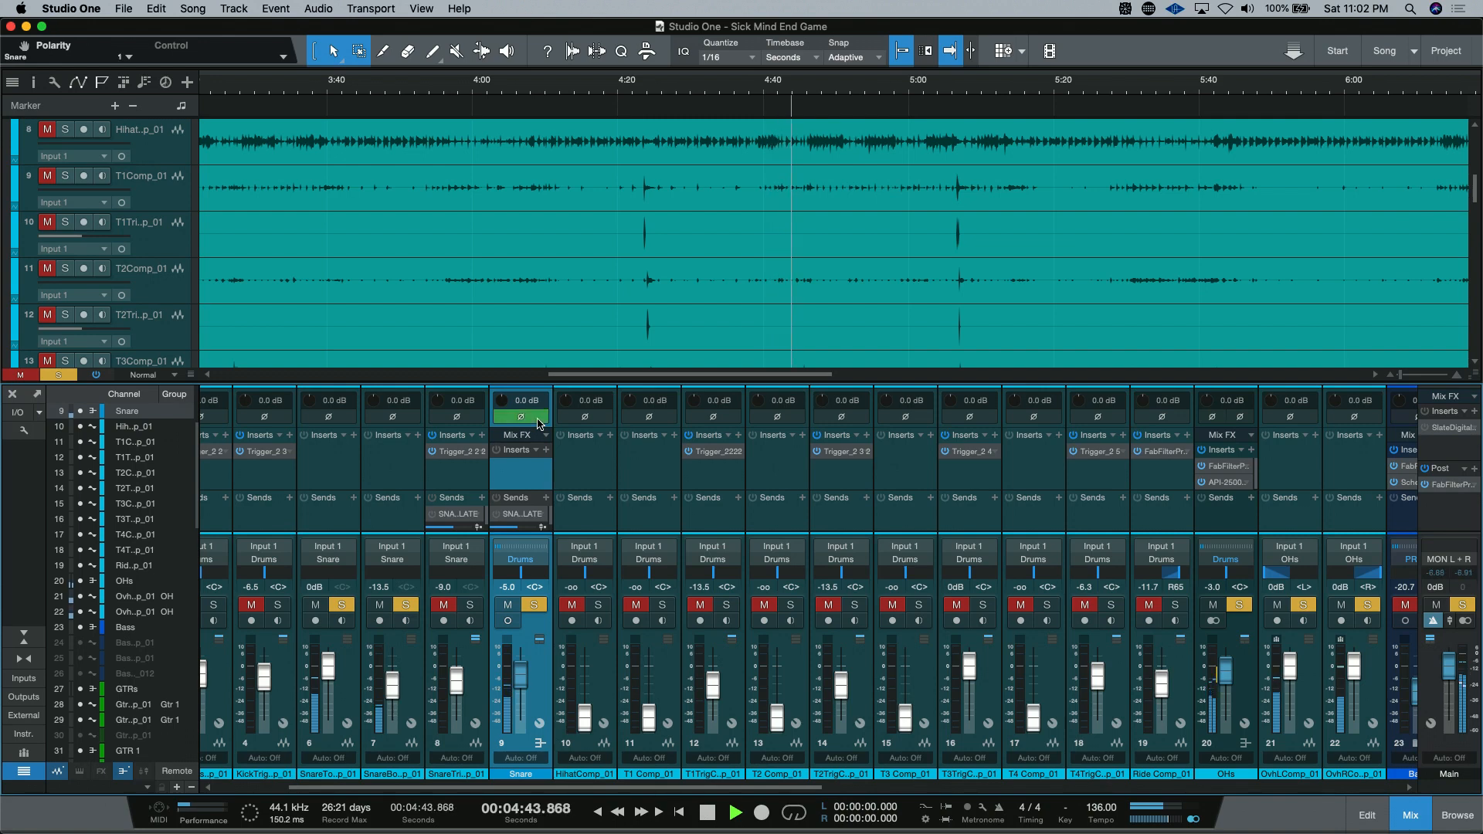
left_click(538, 421)
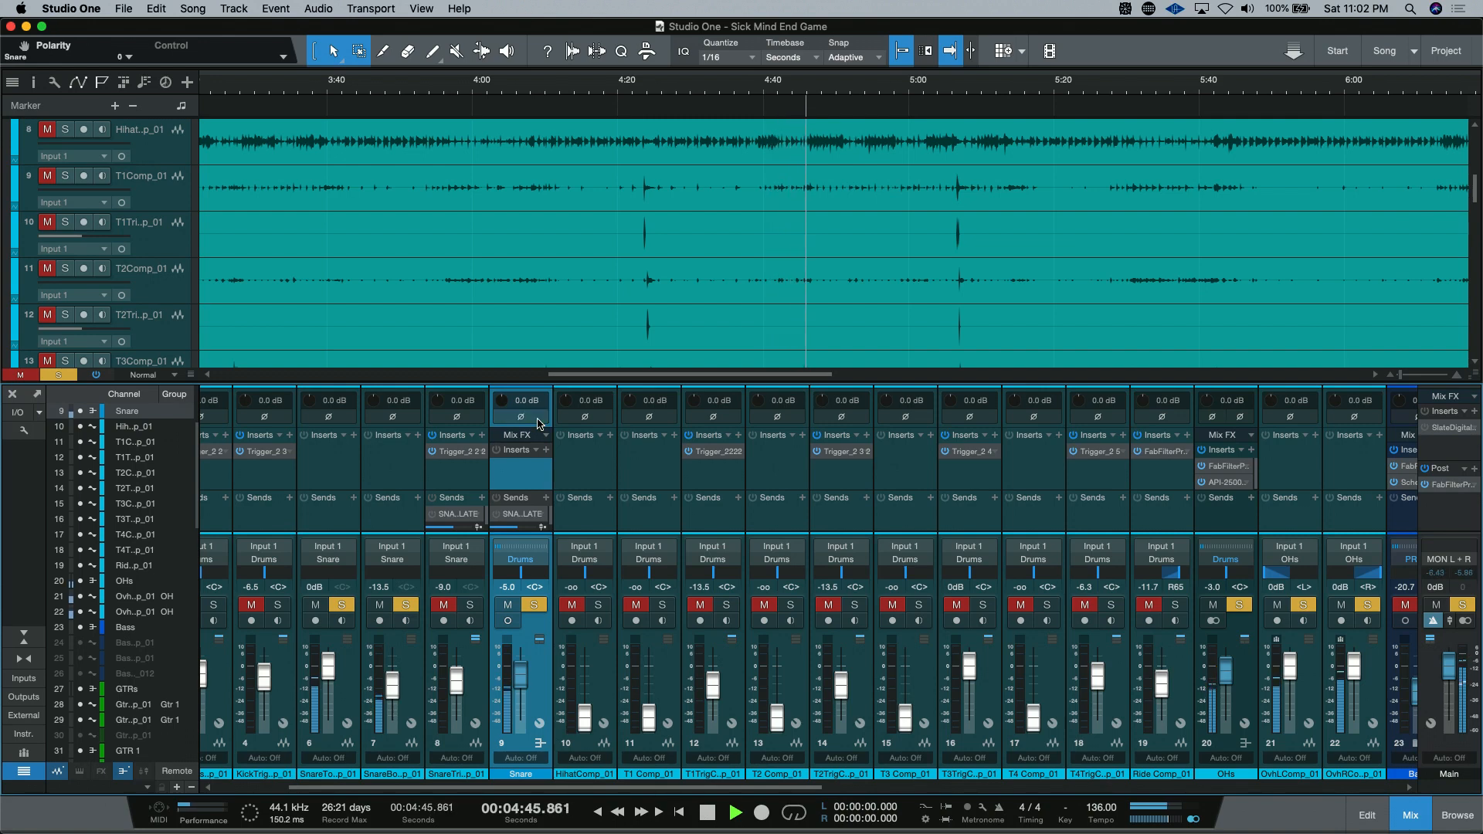
left_click(539, 422)
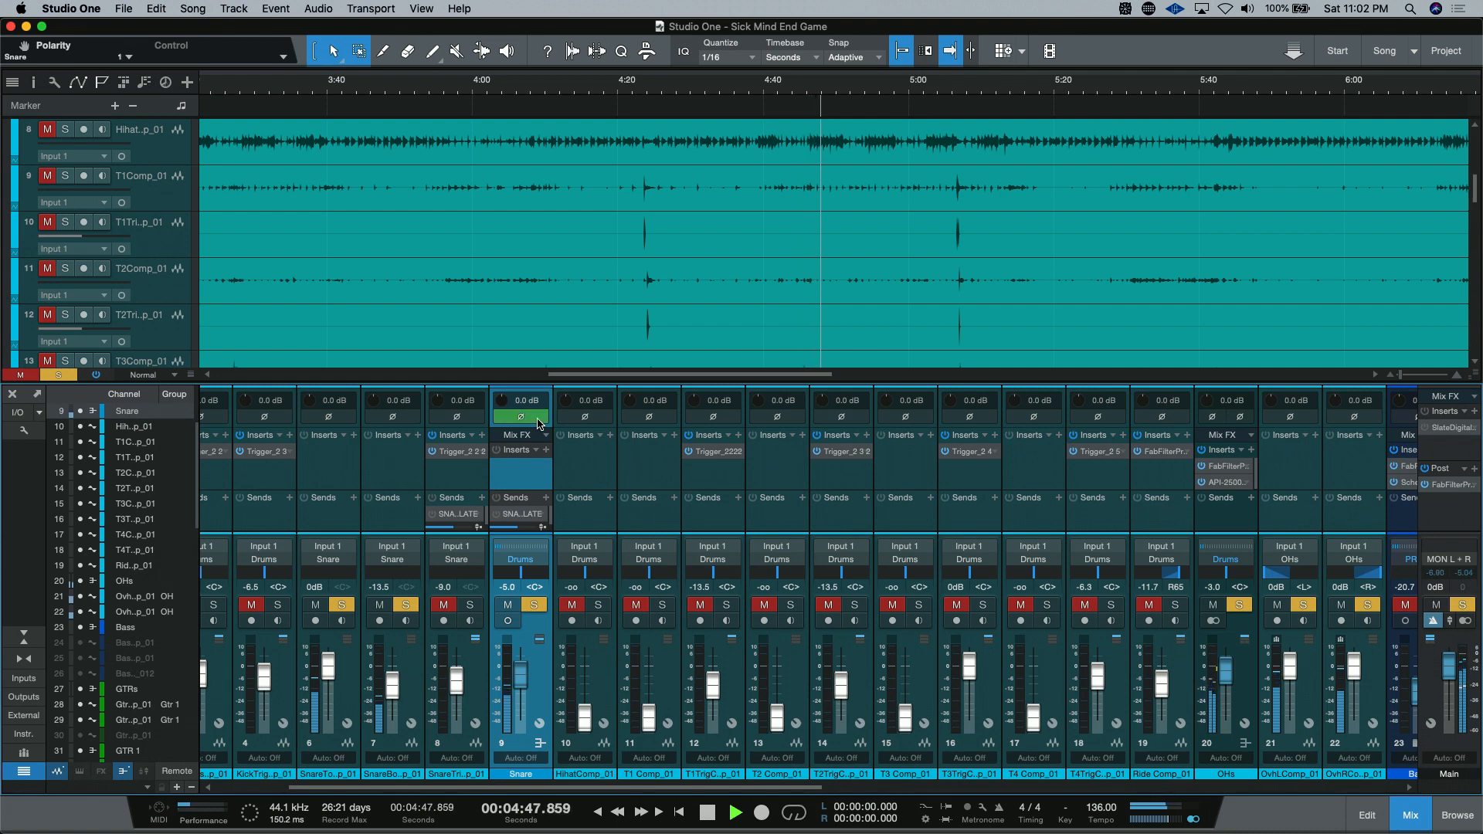
left_click(538, 422)
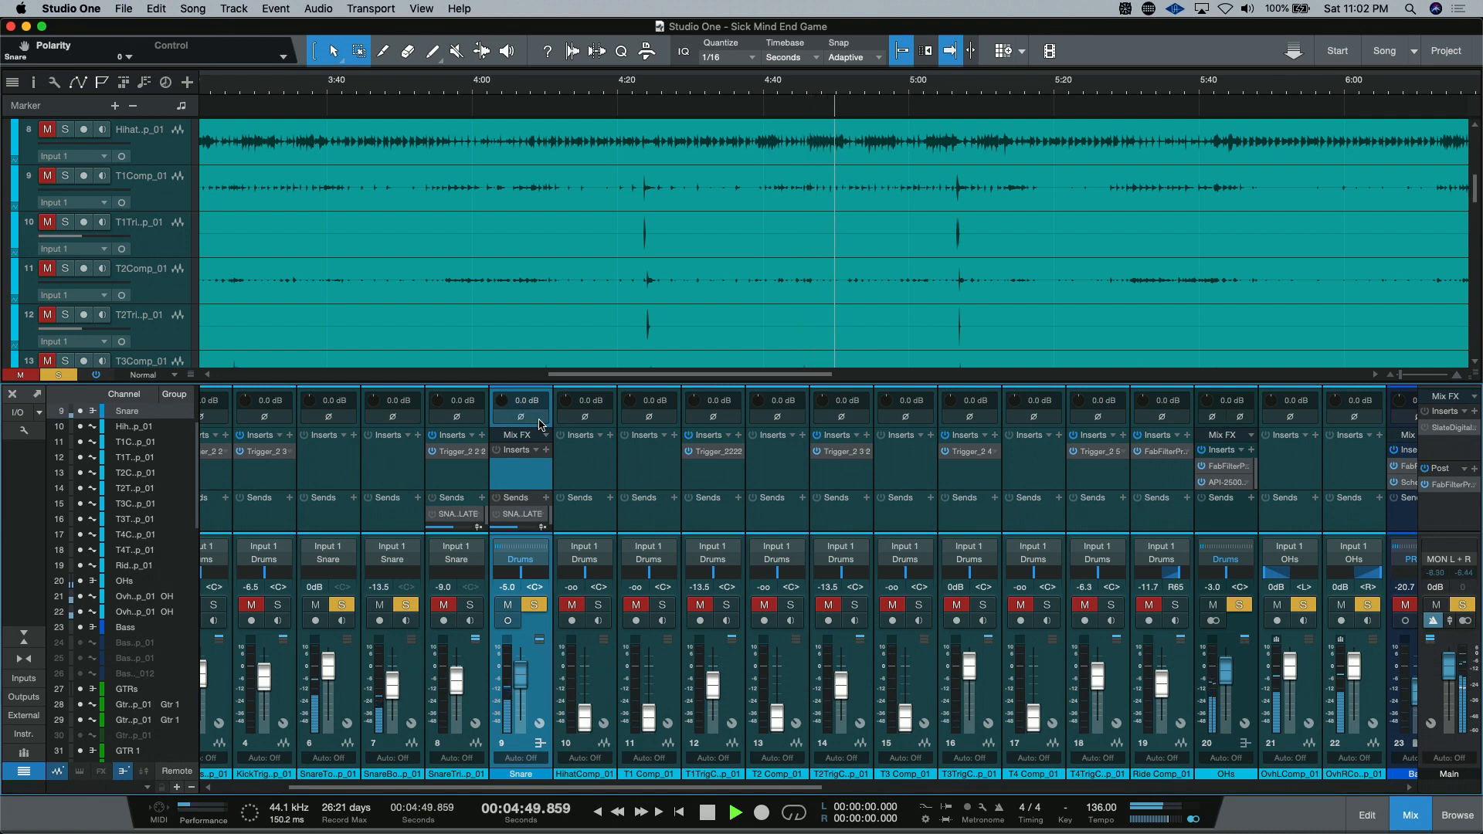
key("space")
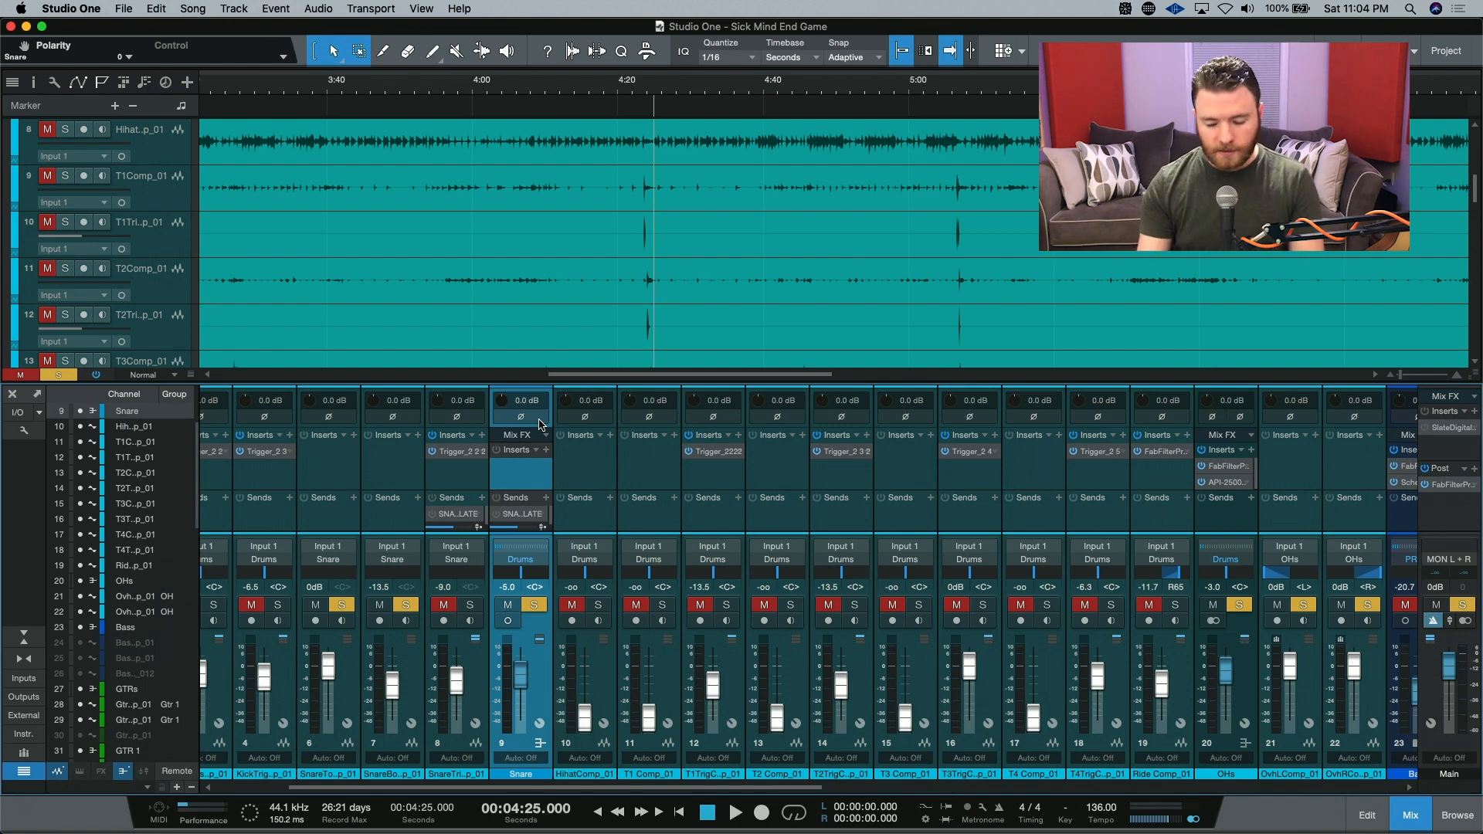
Take the OHs bus out of solo, and unmute and solo the snare trigger channel
left_click(1240, 609)
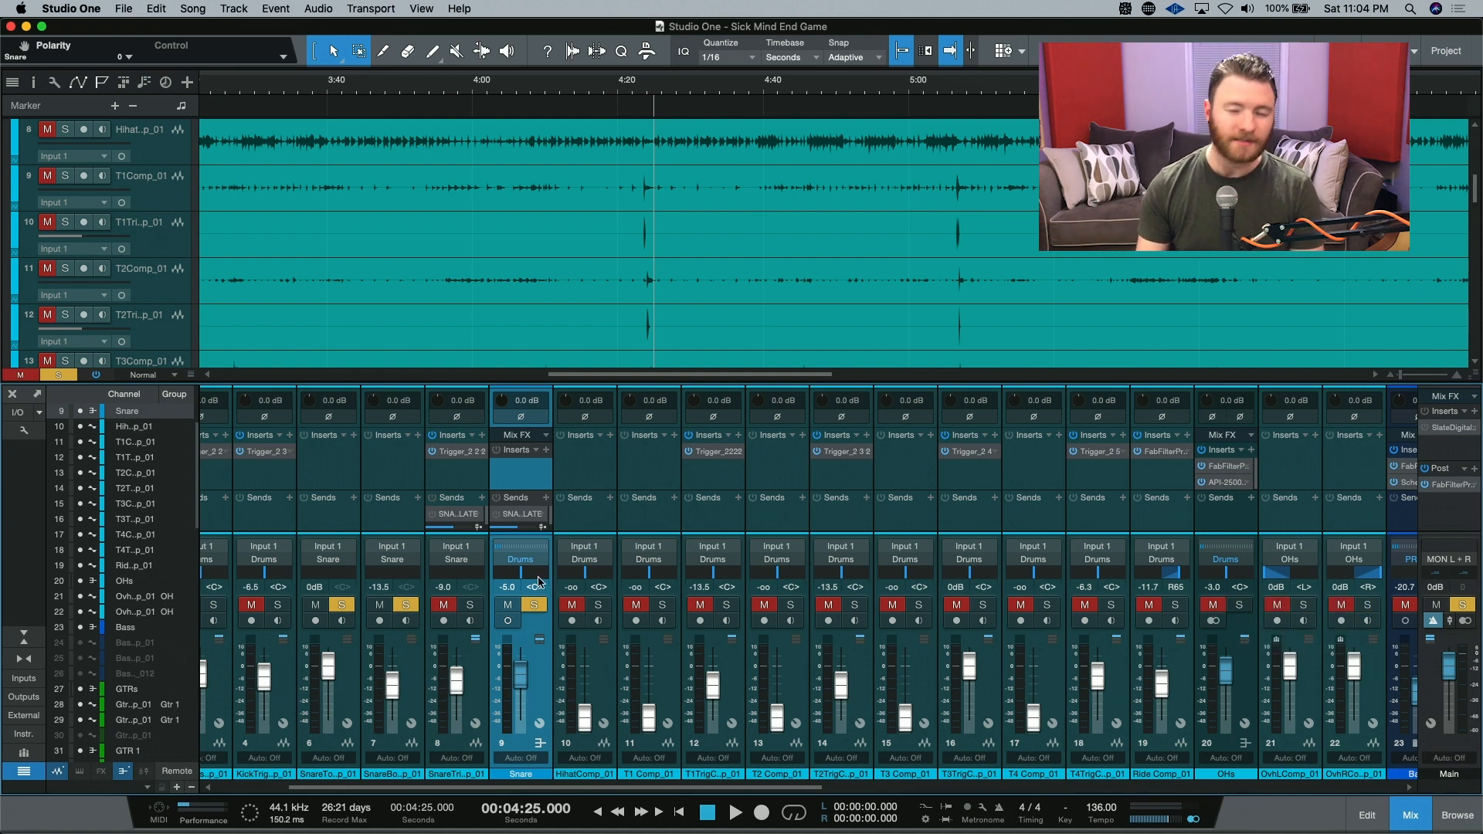
left_click(465, 606)
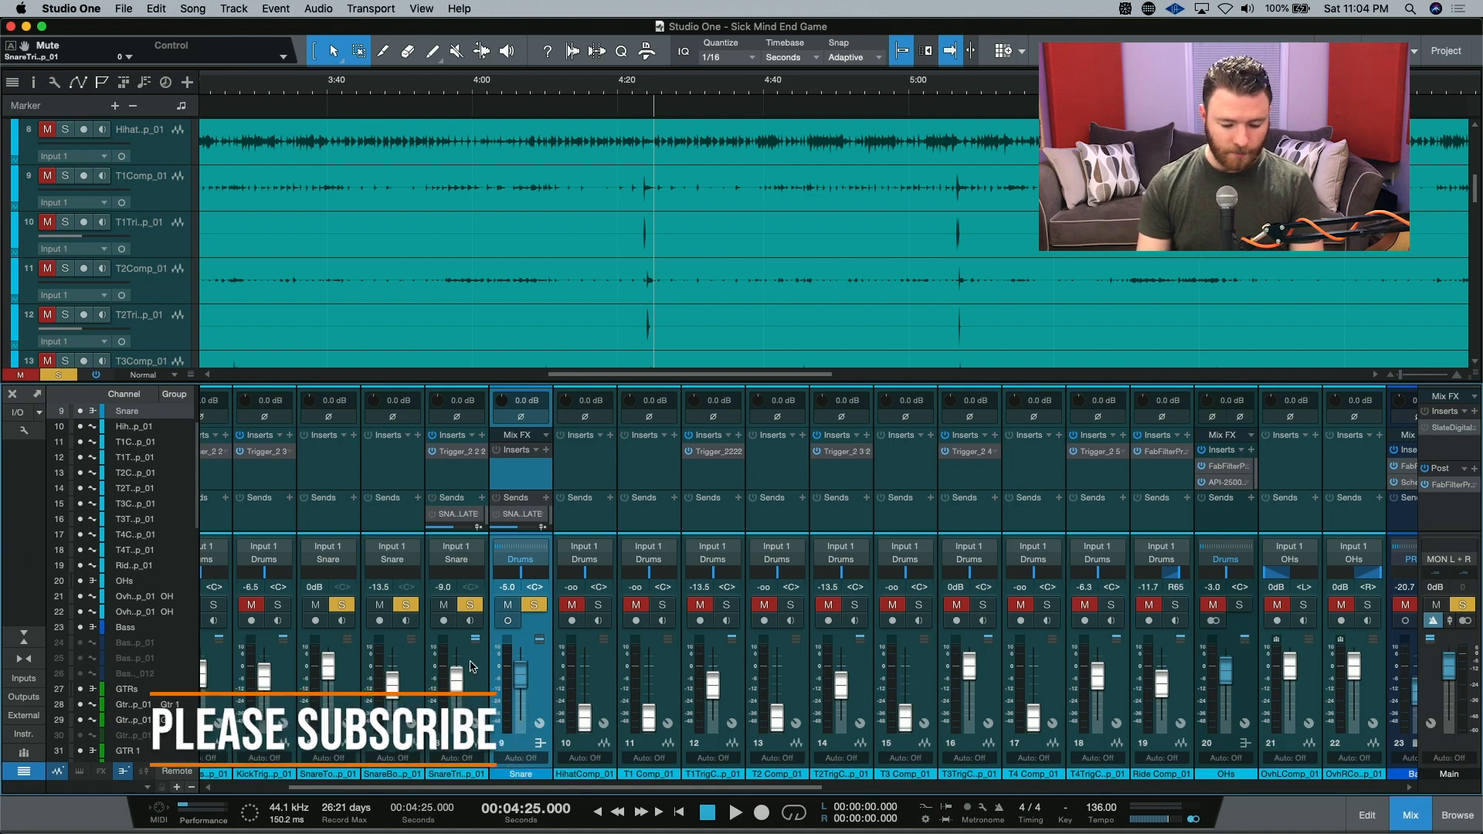
Open the Trigger_2 2 2 plug-in on the snare trigger channel and move its window clear of the snare channels
left_click(477, 765)
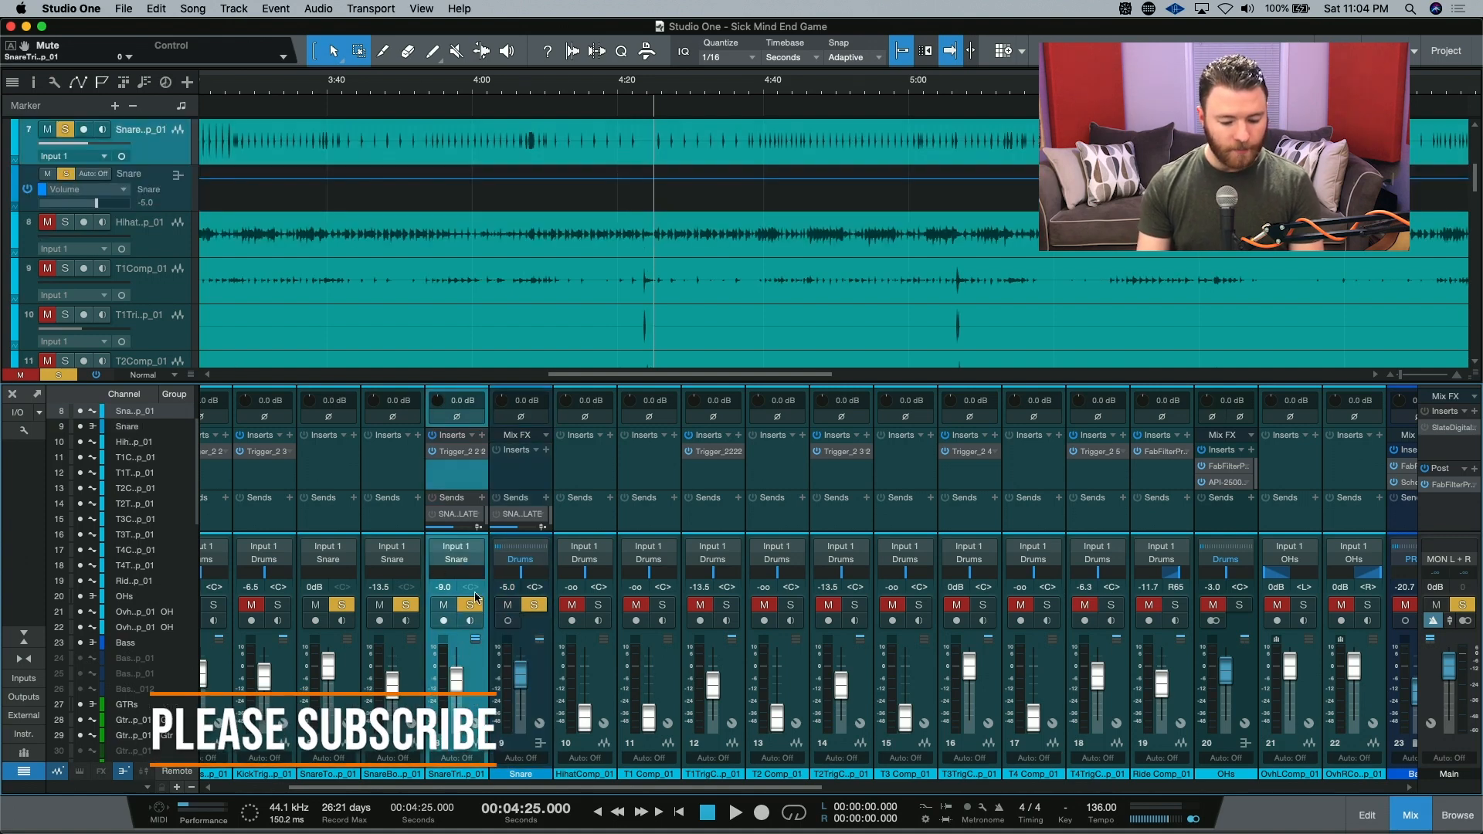
left_click(456, 455)
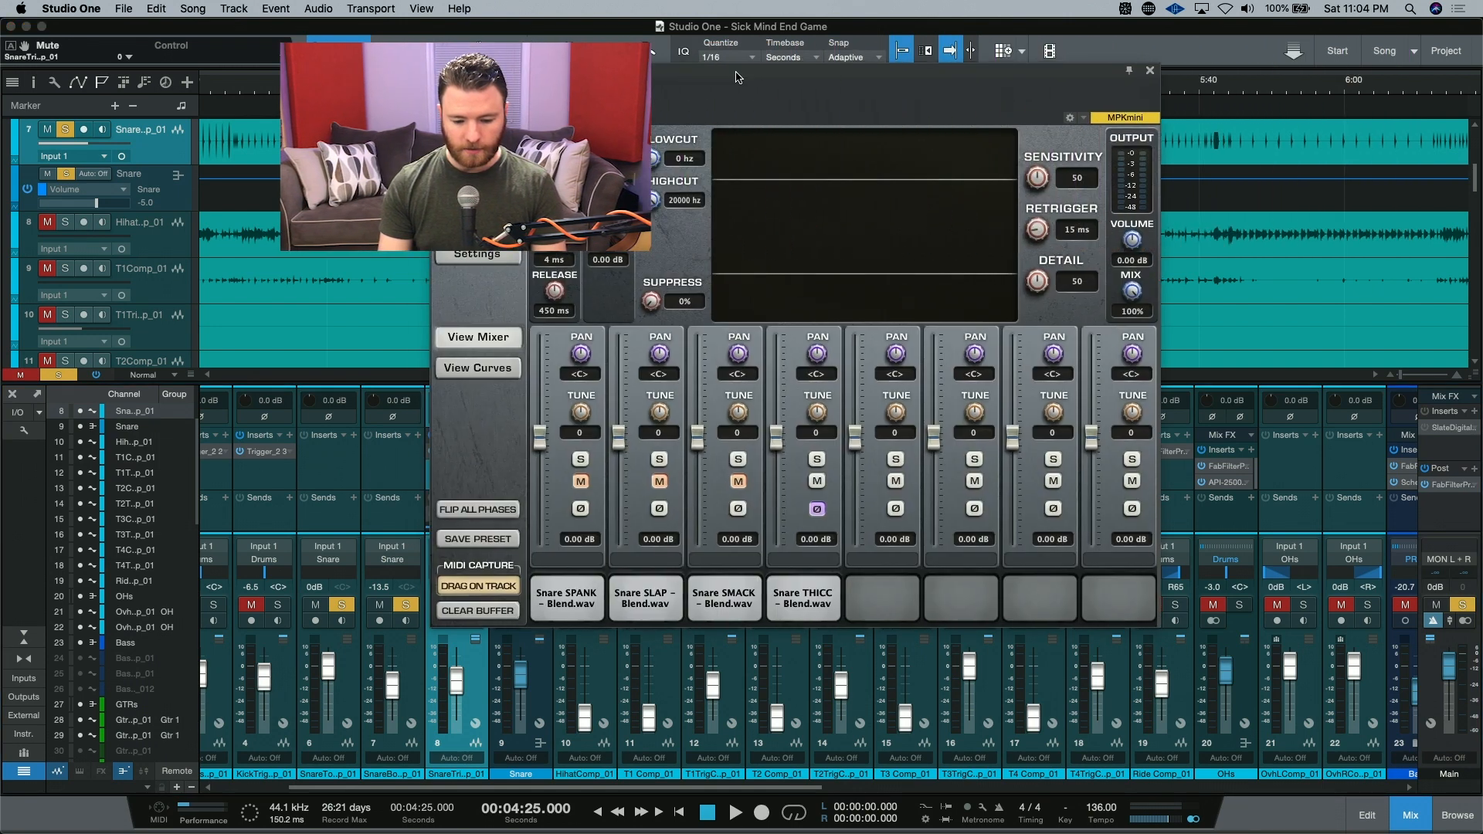
left_click_drag(737, 77, 966, 76)
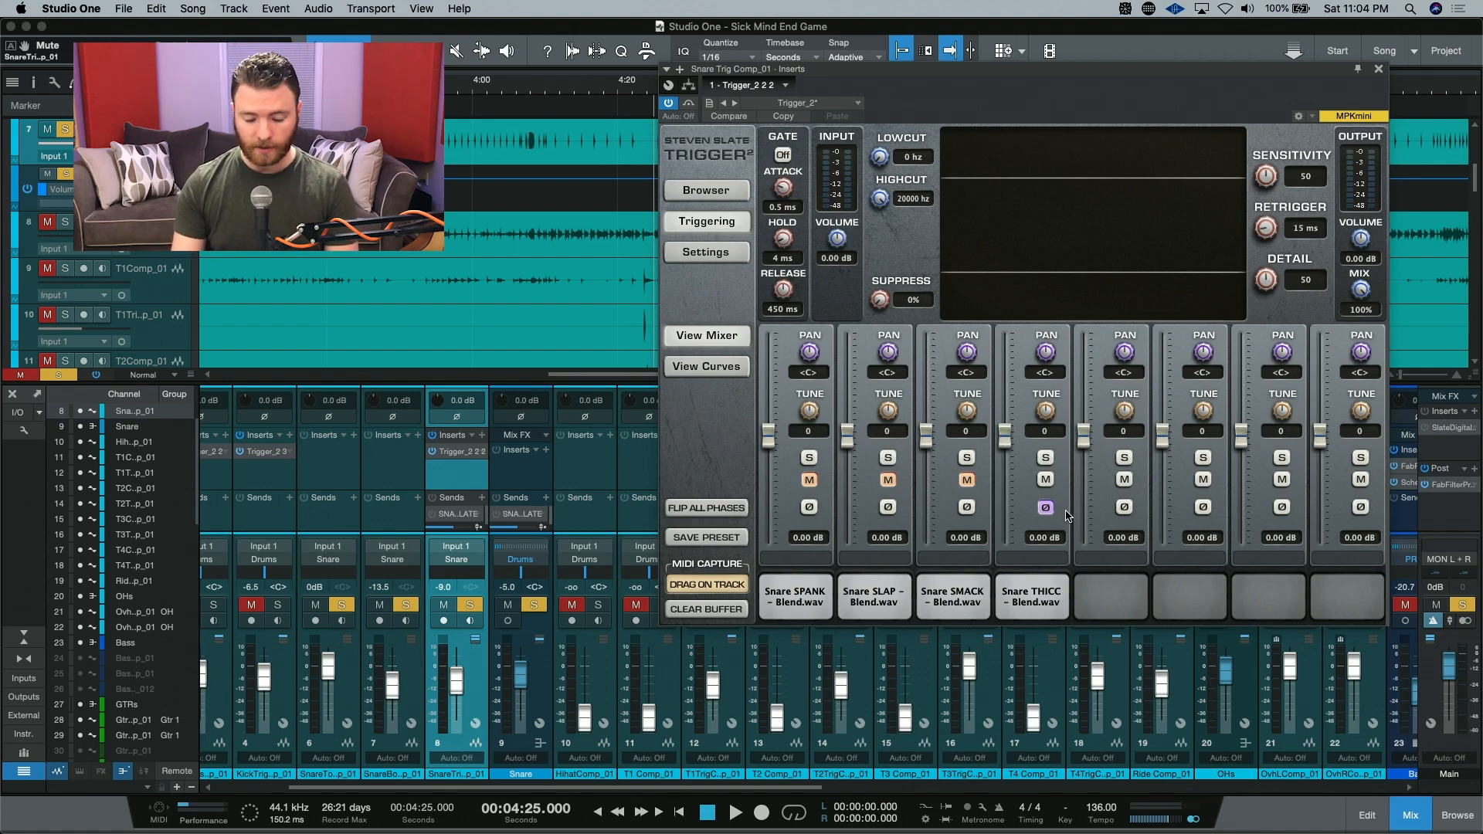
Play the snare mics with the snare trigger channel muted, and bring the channel back in to compare
left_click(443, 605)
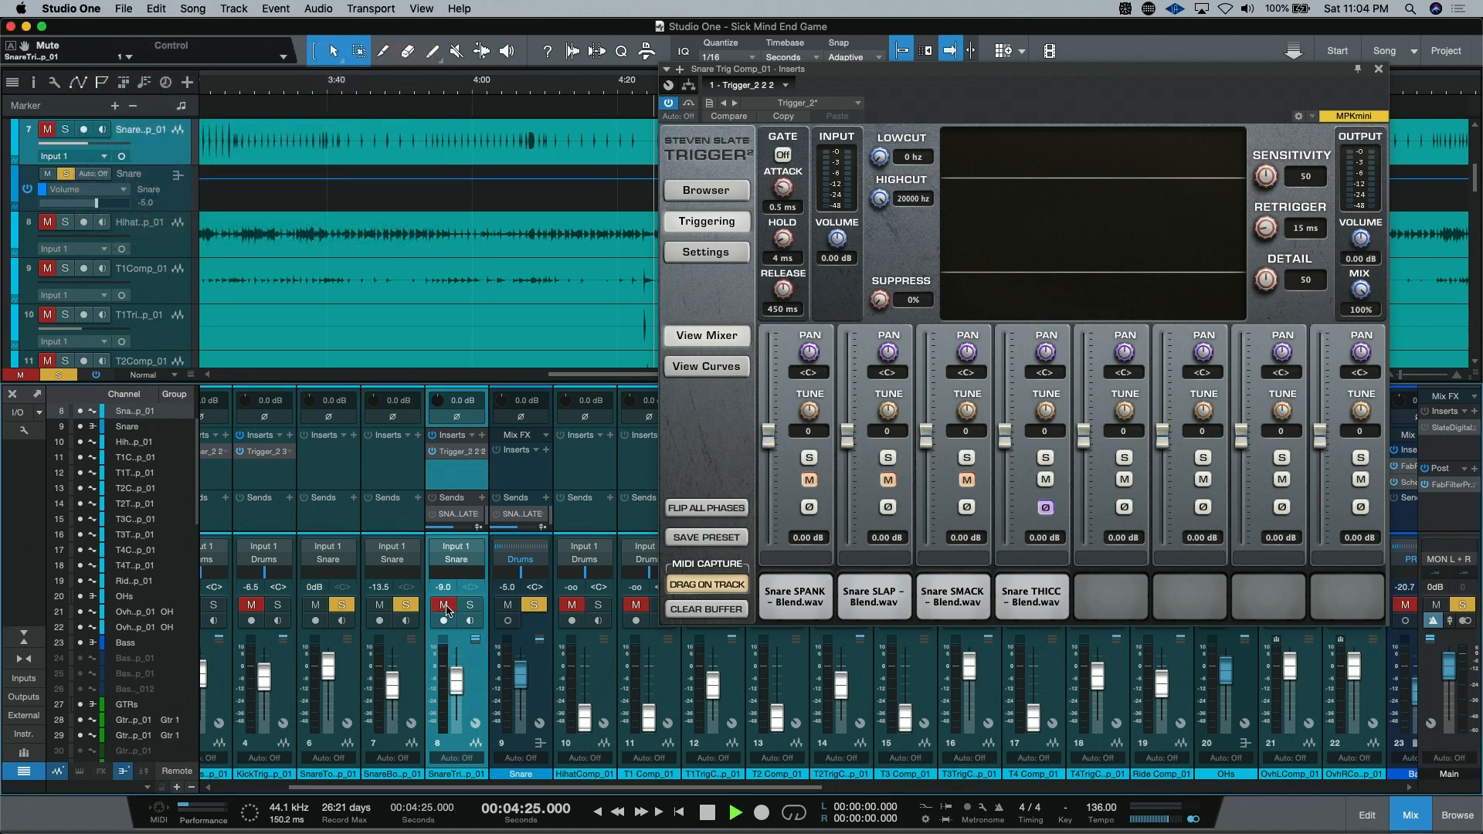
key("space")
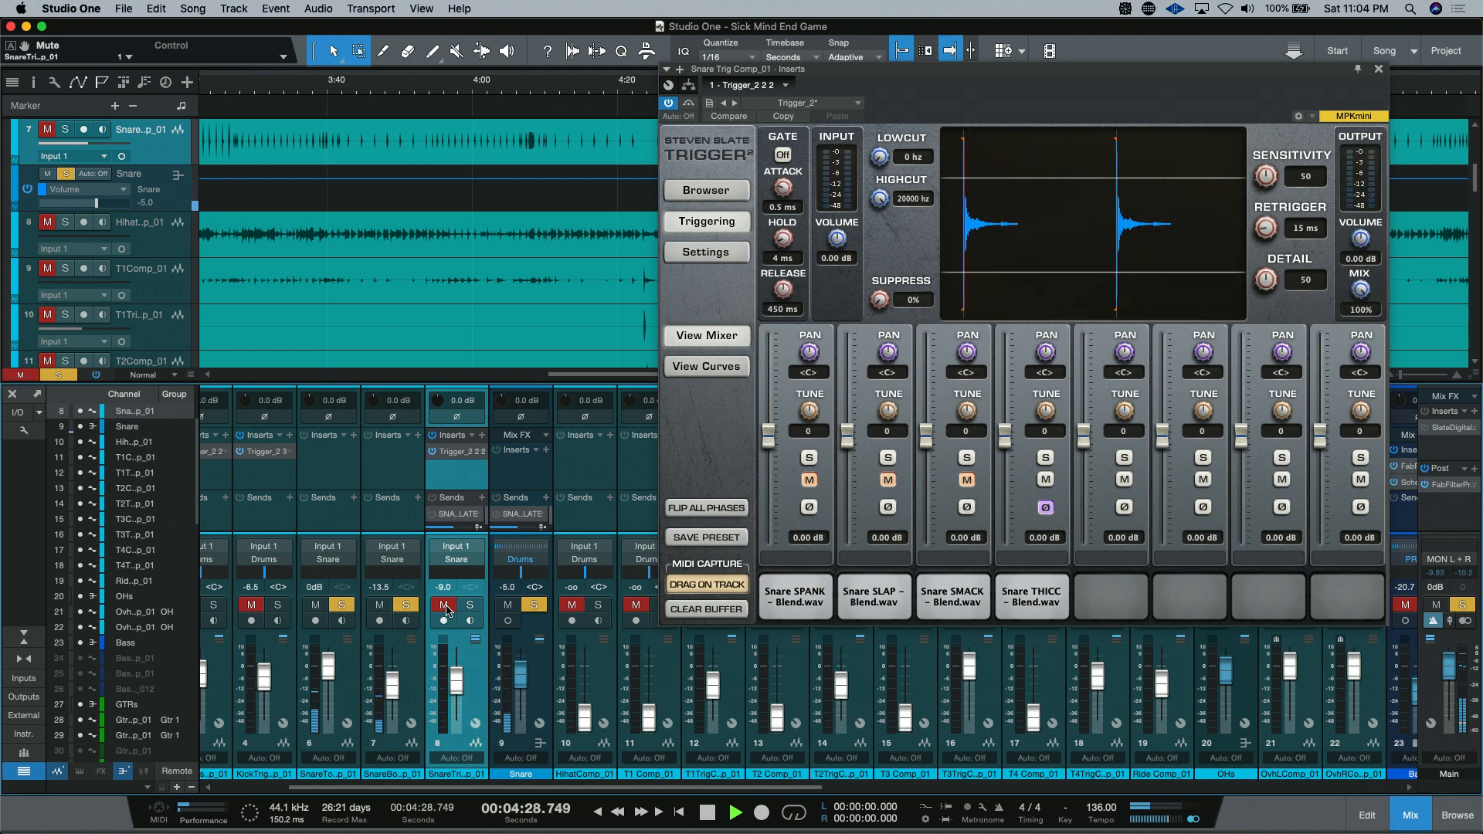
left_click(445, 608)
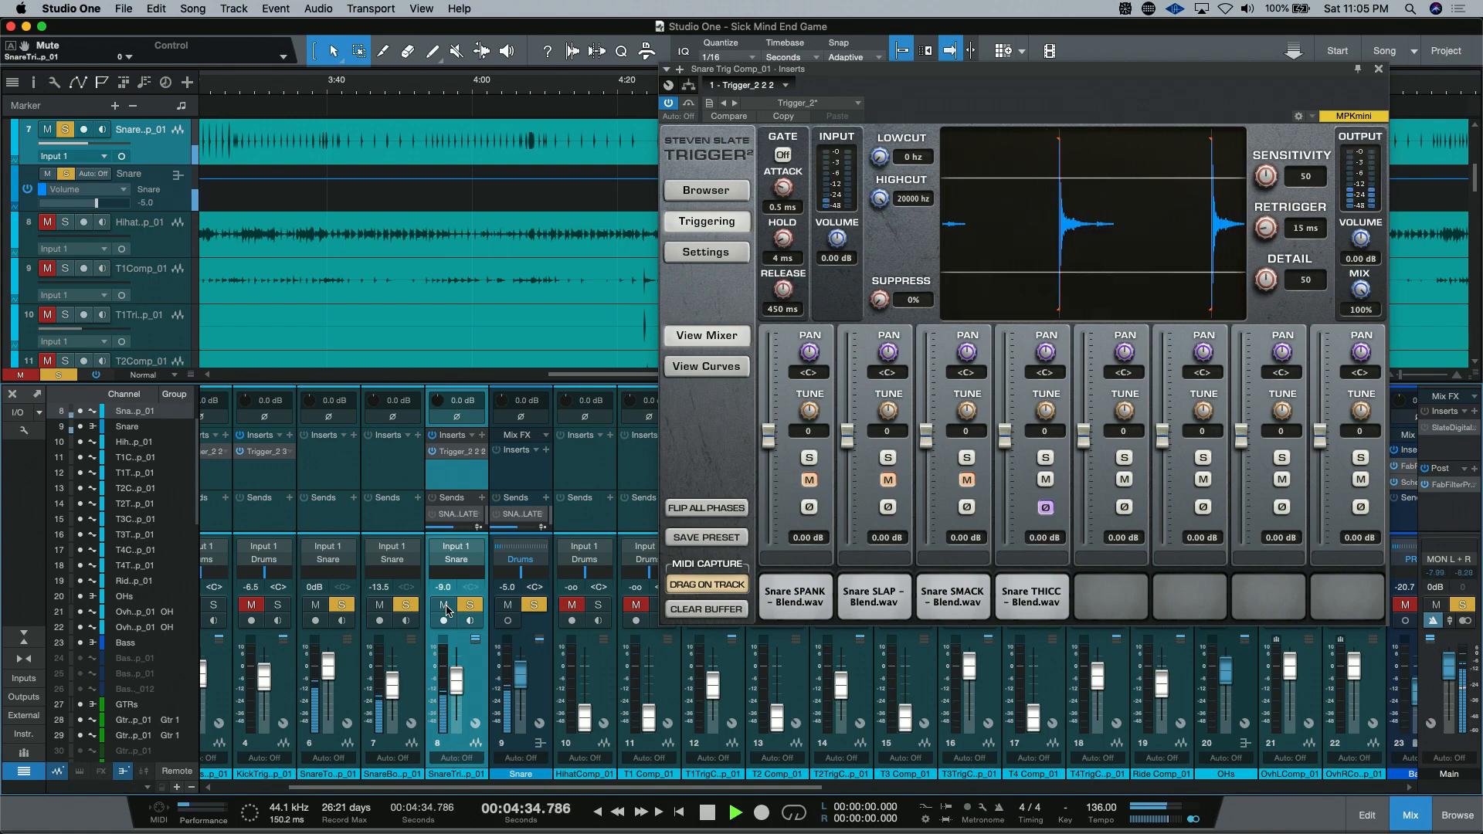
Compare the snare mics with the snare trigger channel muted and unmuted, leave it unmuted, and stop playback
left_click(446, 608)
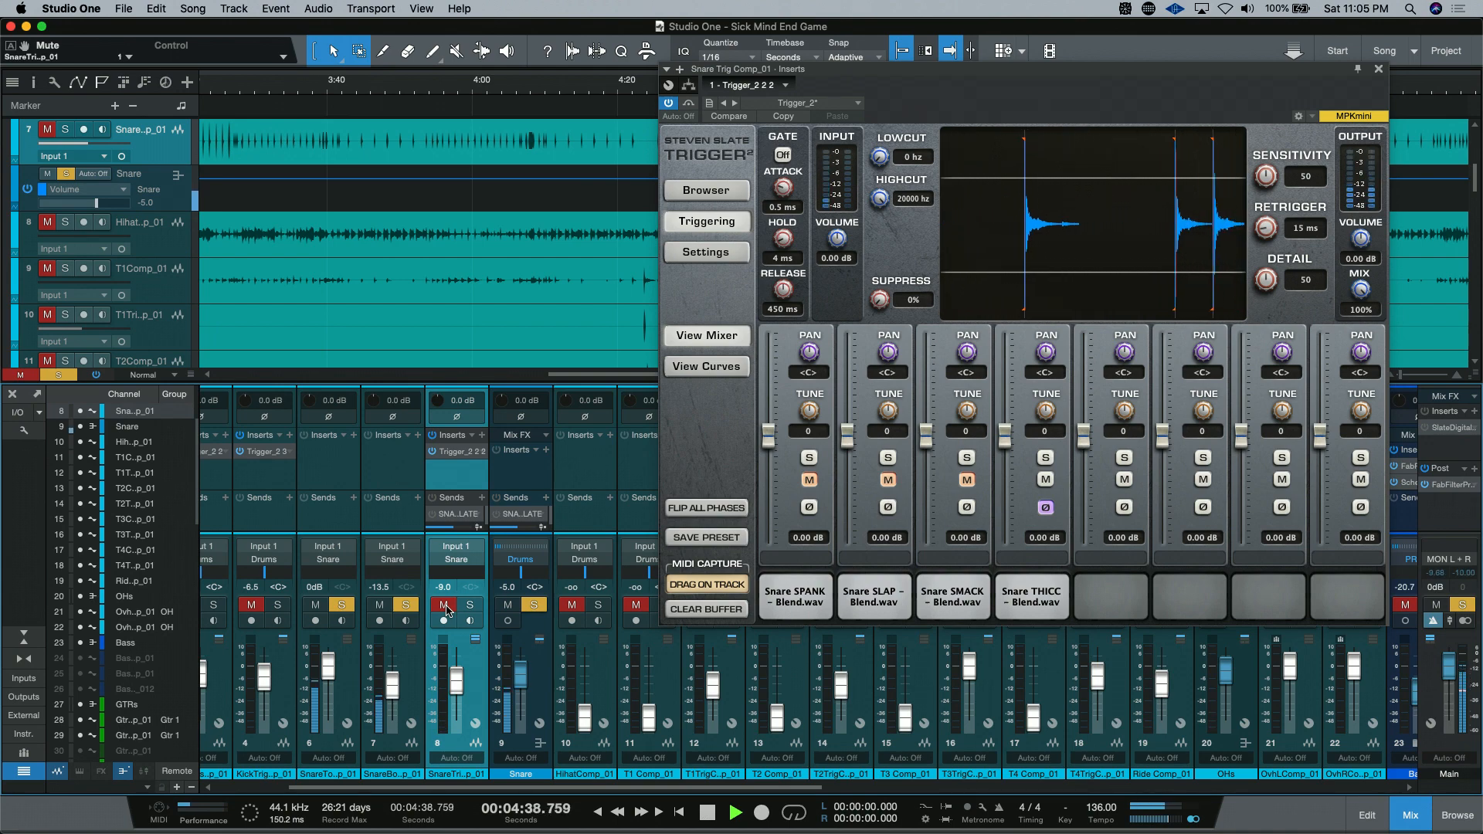
left_click(445, 608)
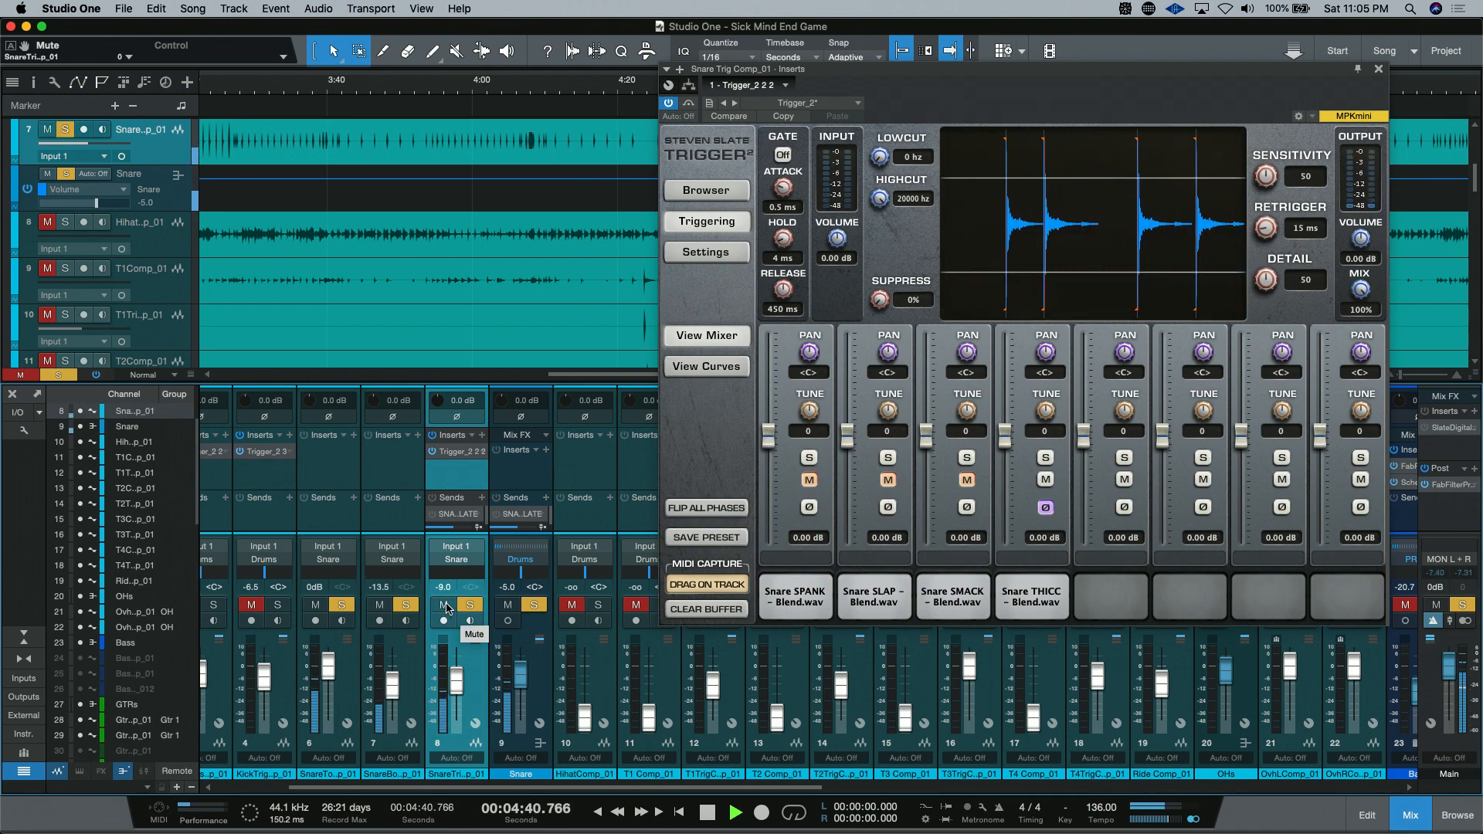
key("space")
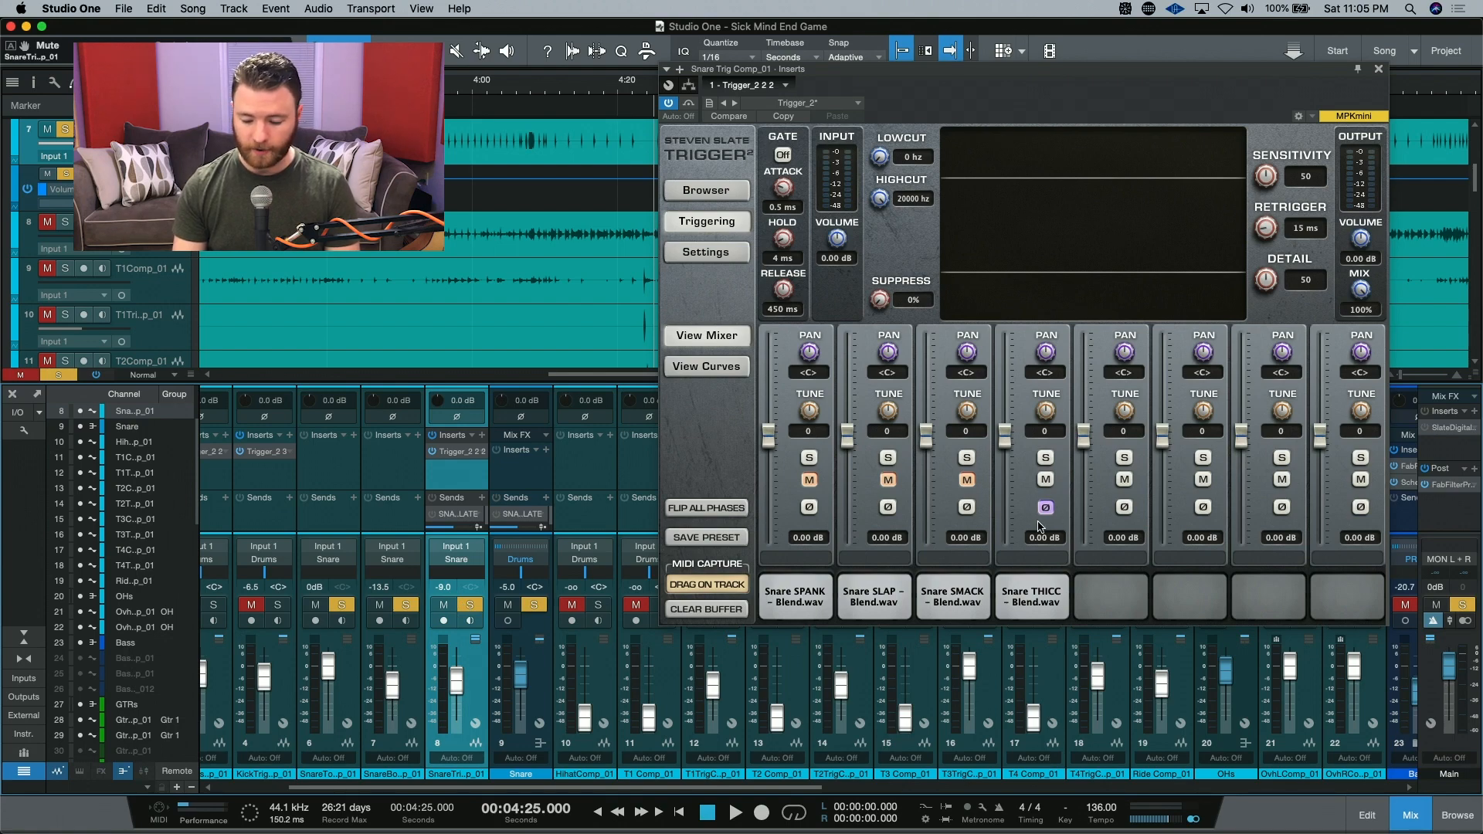
Compare the Snare THICC sample with normal and inverted phase against the snare mics during playback, leave it inverted, and stop playback
key("space")
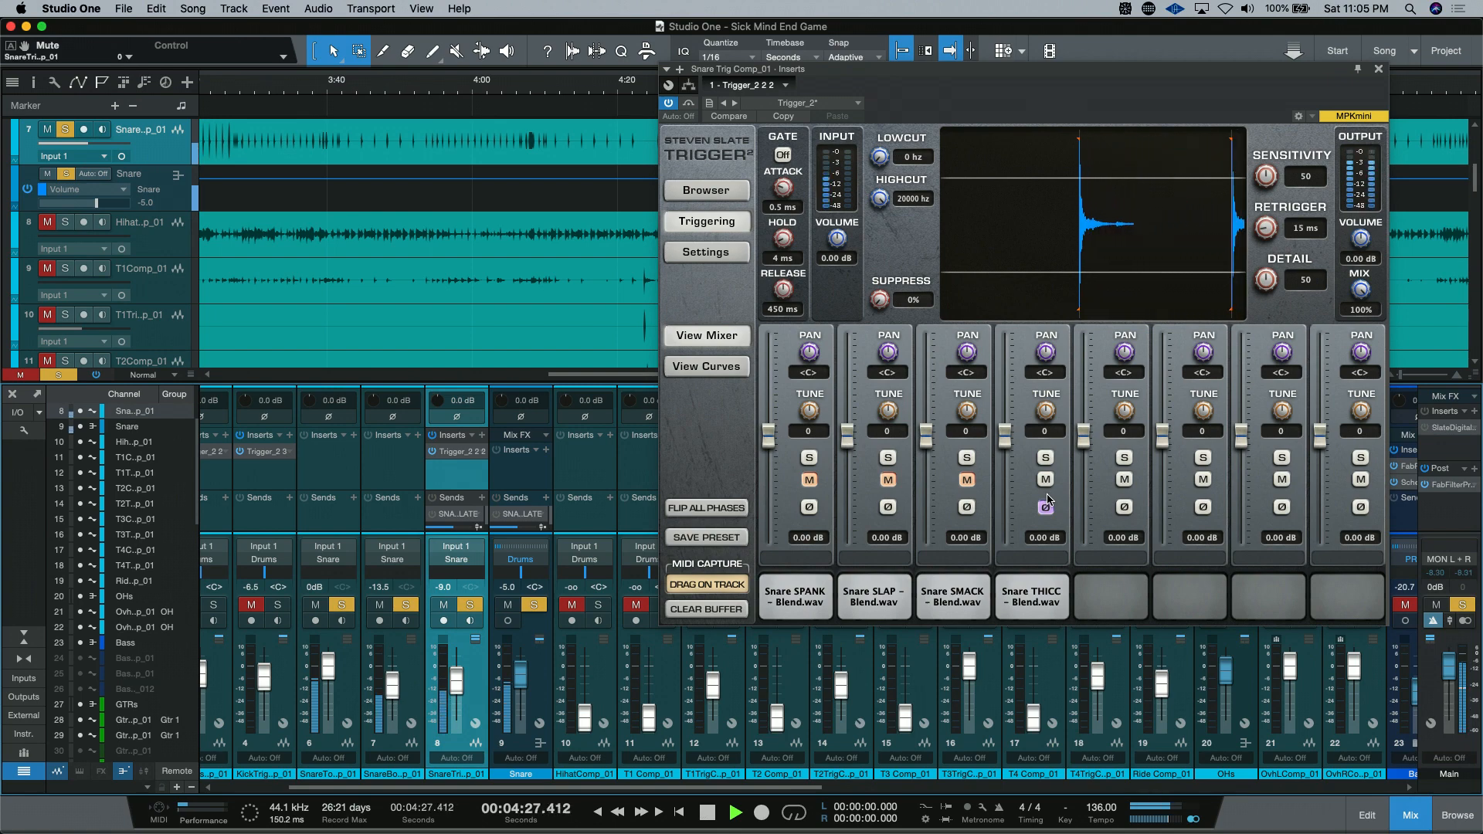
left_click(1046, 507)
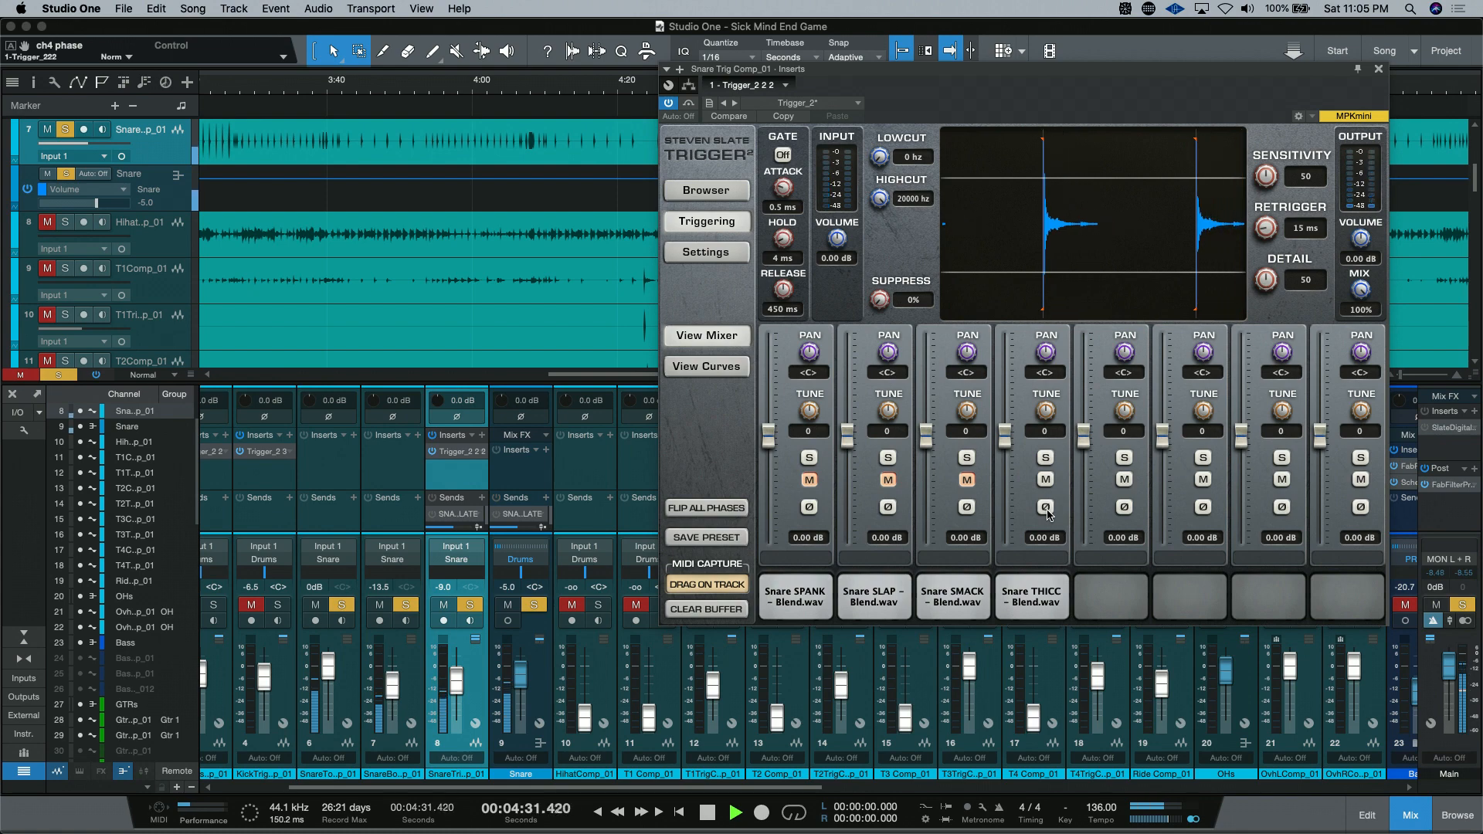
left_click(1047, 506)
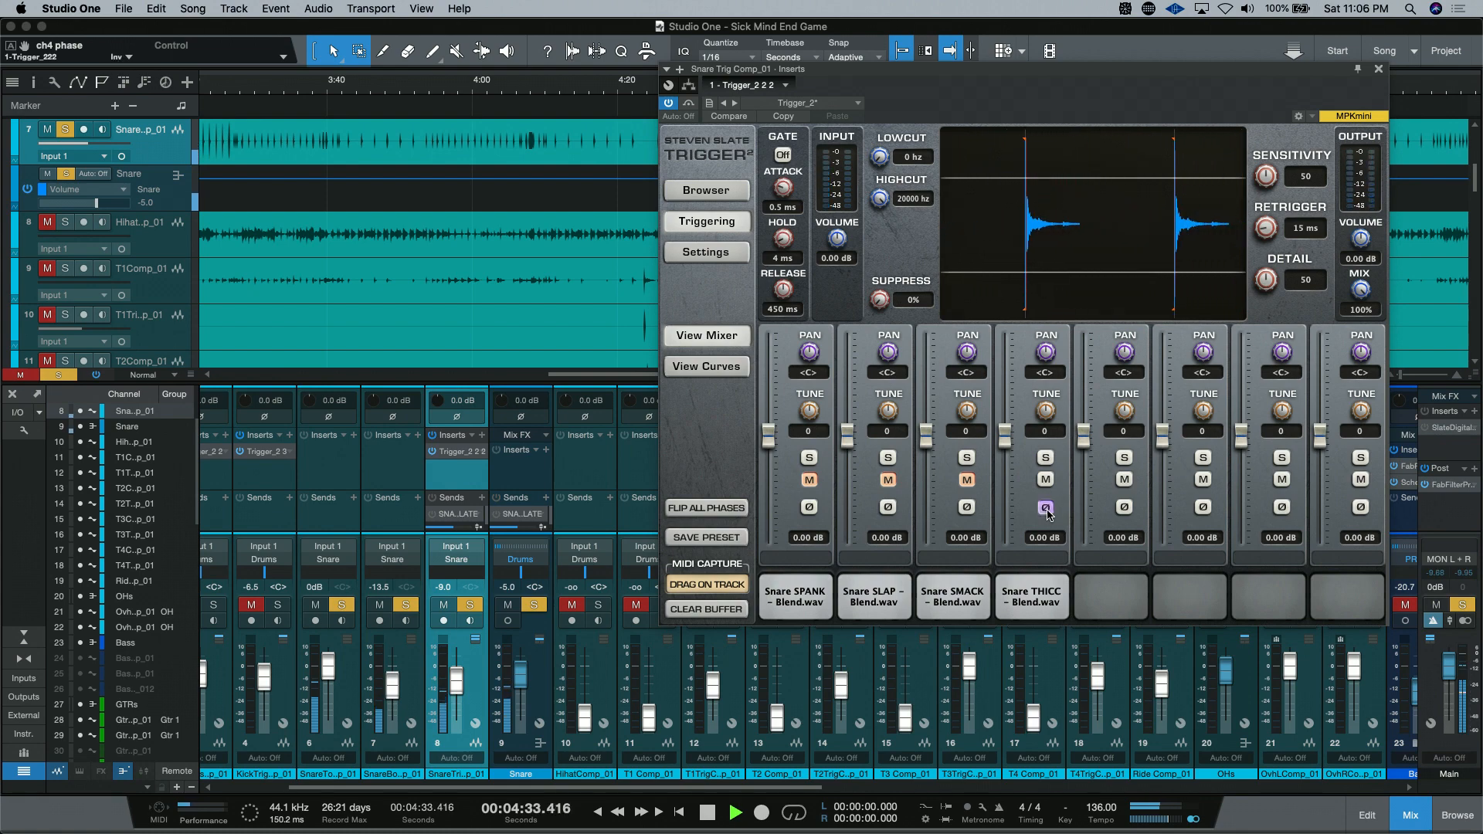
left_click(1046, 507)
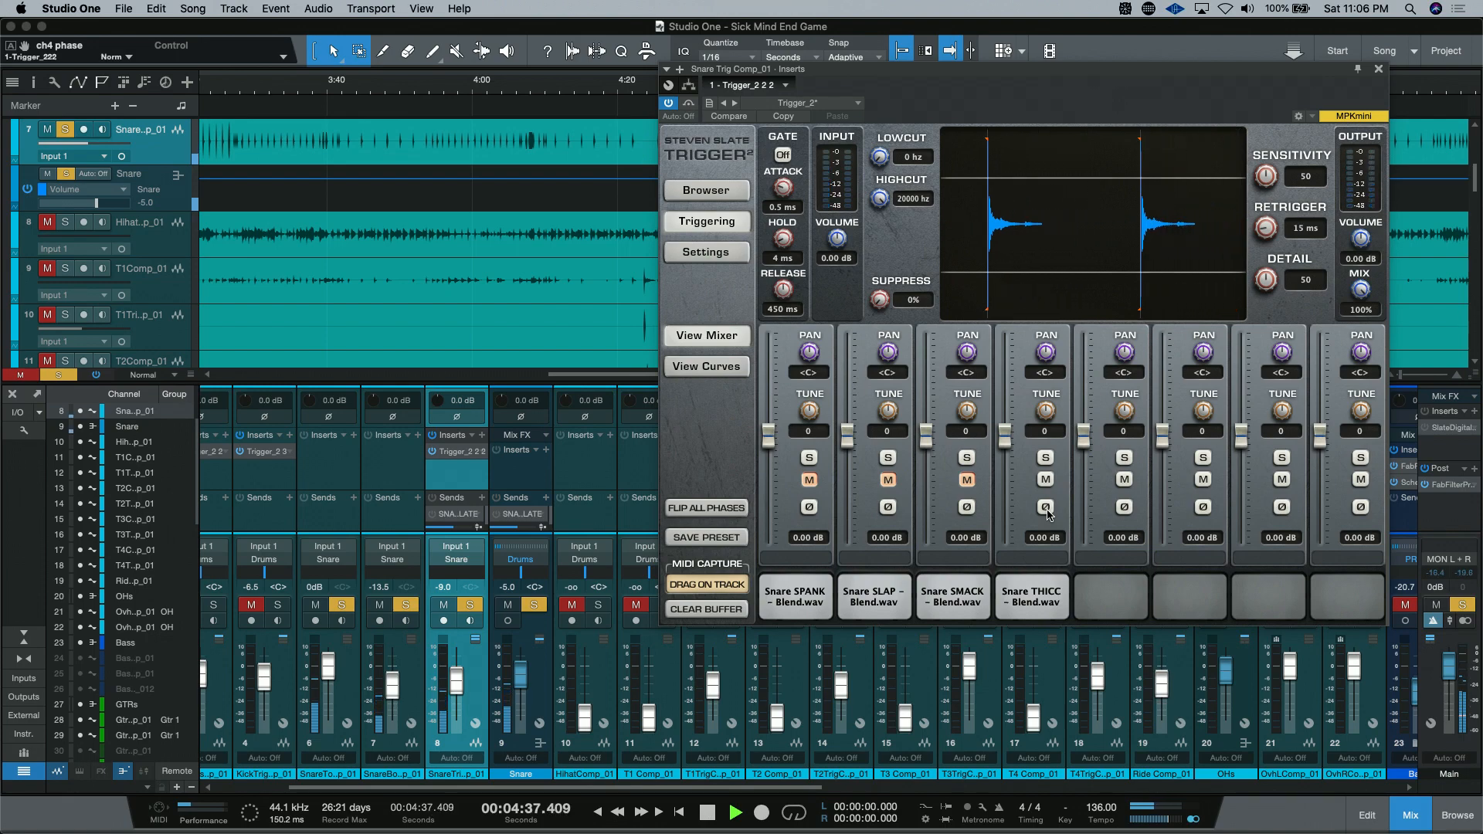
left_click(1046, 510)
key("space")
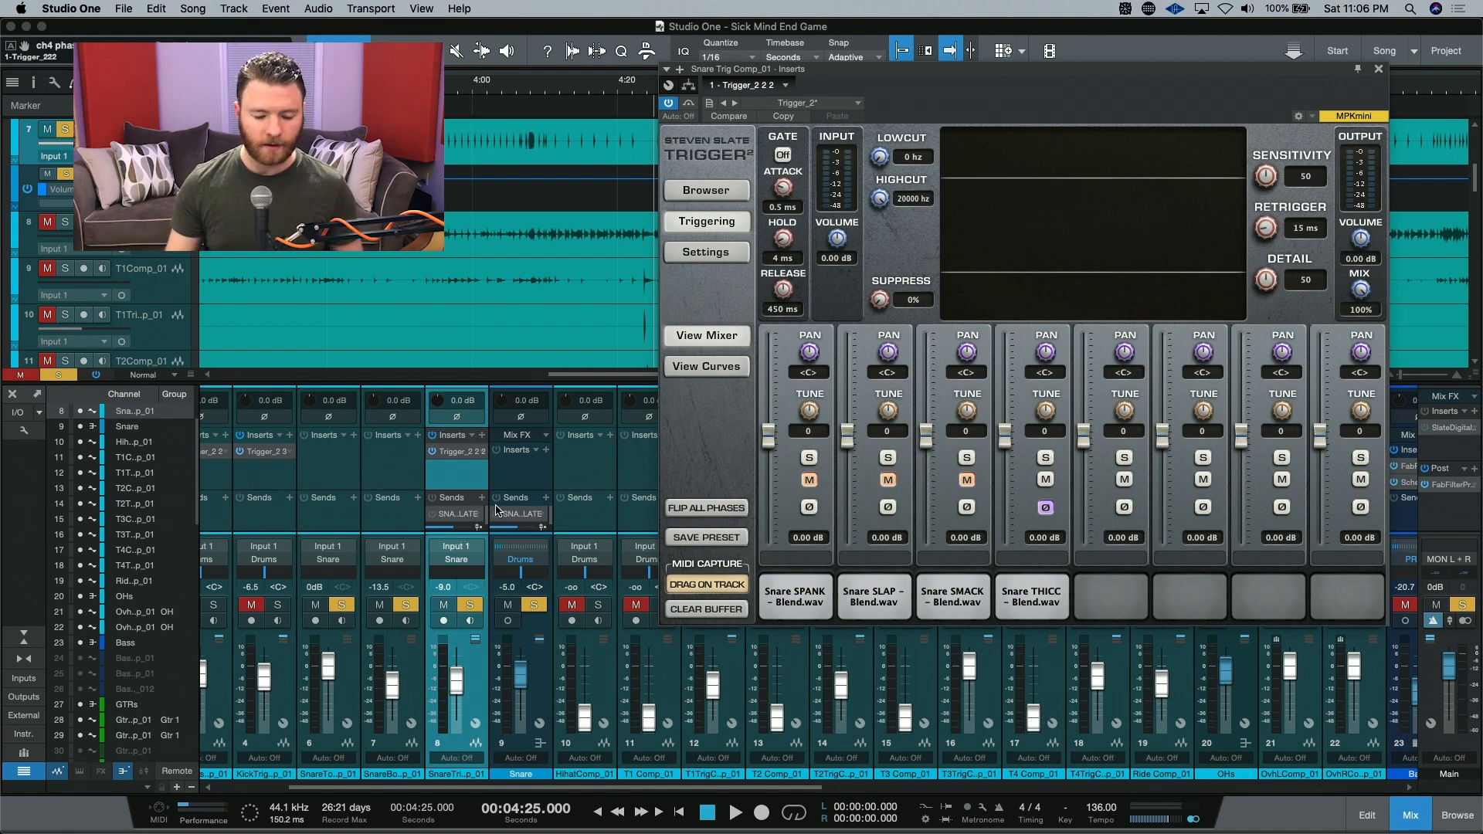
Close the snare trigger's plug-in window and clear all channel solos
left_click(1378, 68)
key("shift+s")
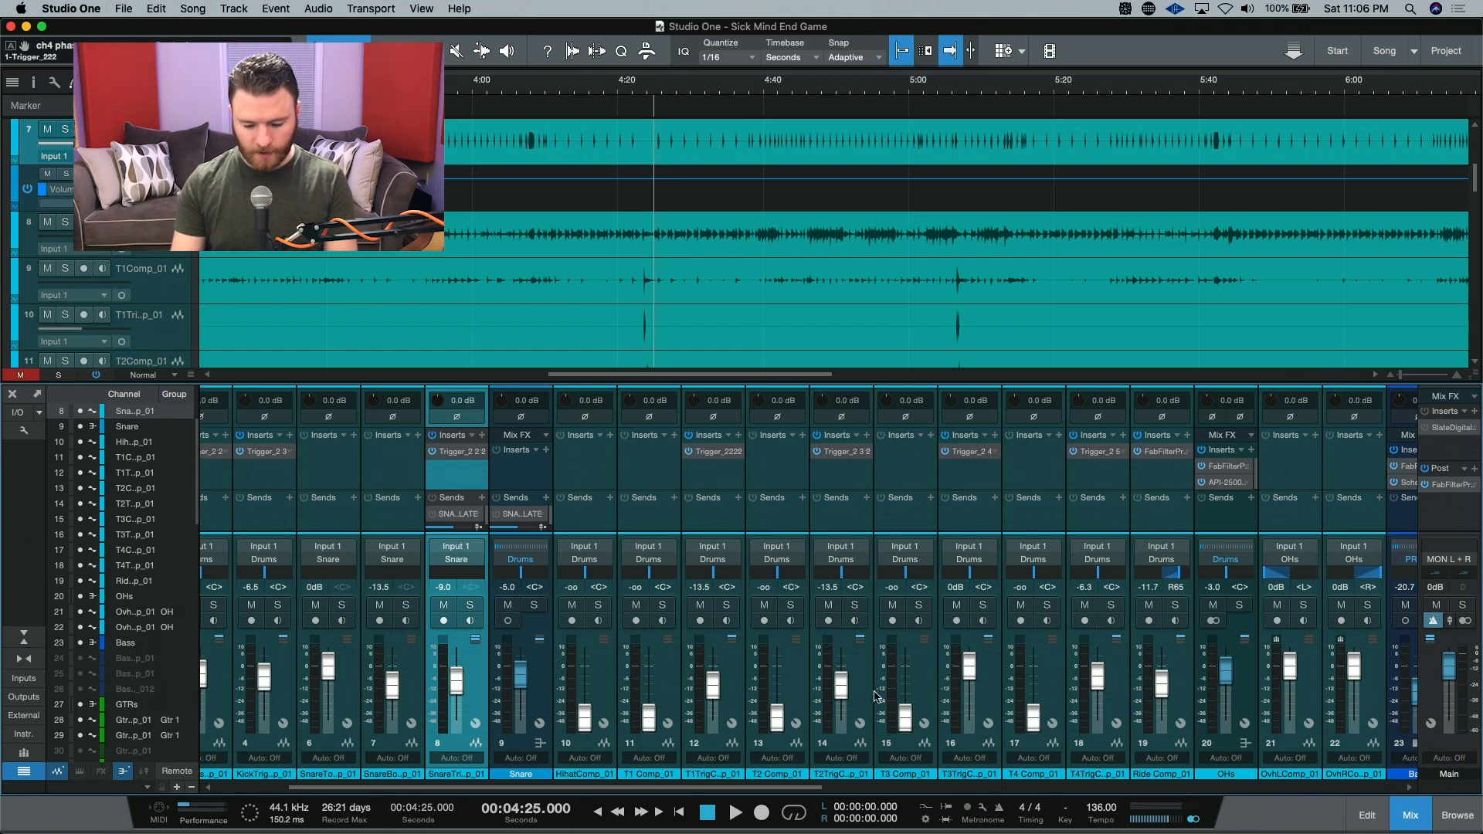
Select the two guitar mic channels that feed the GTR 1 bus, followed by the GTR 1 bus itself
left_click_drag(744, 792, 1130, 776)
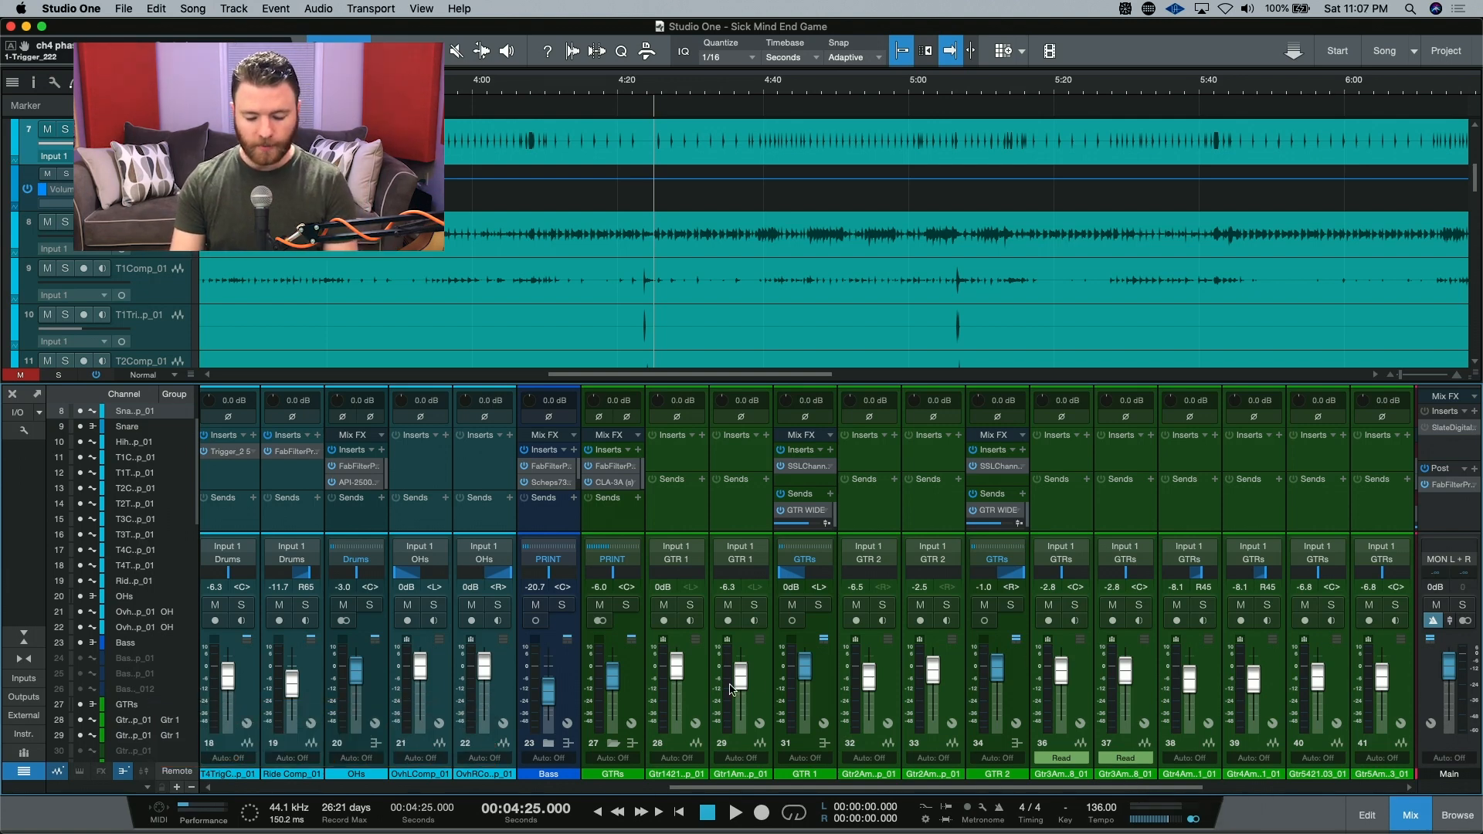
left_click(762, 686)
left_click(704, 689, "shift")
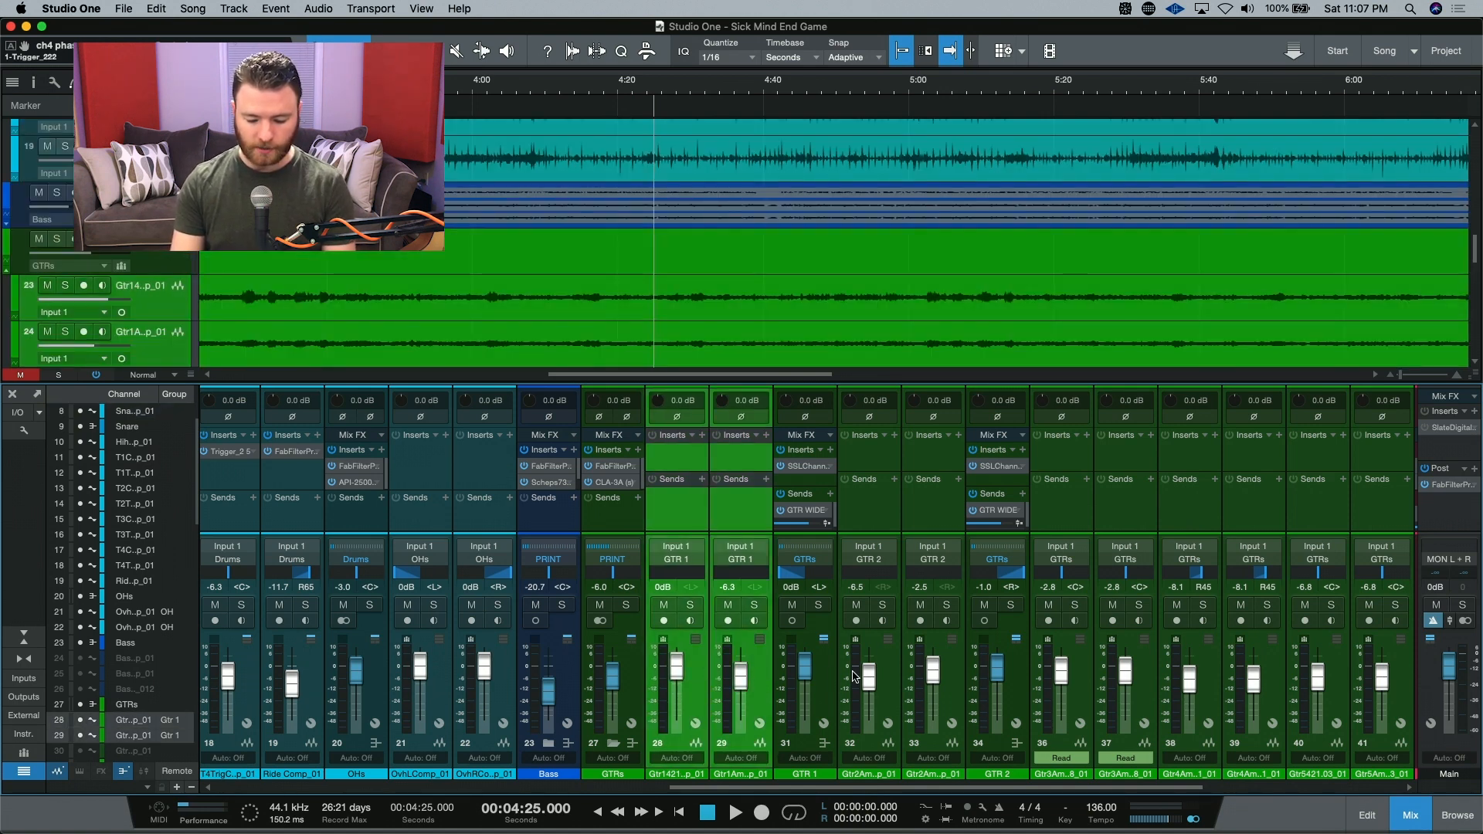
left_click(826, 685)
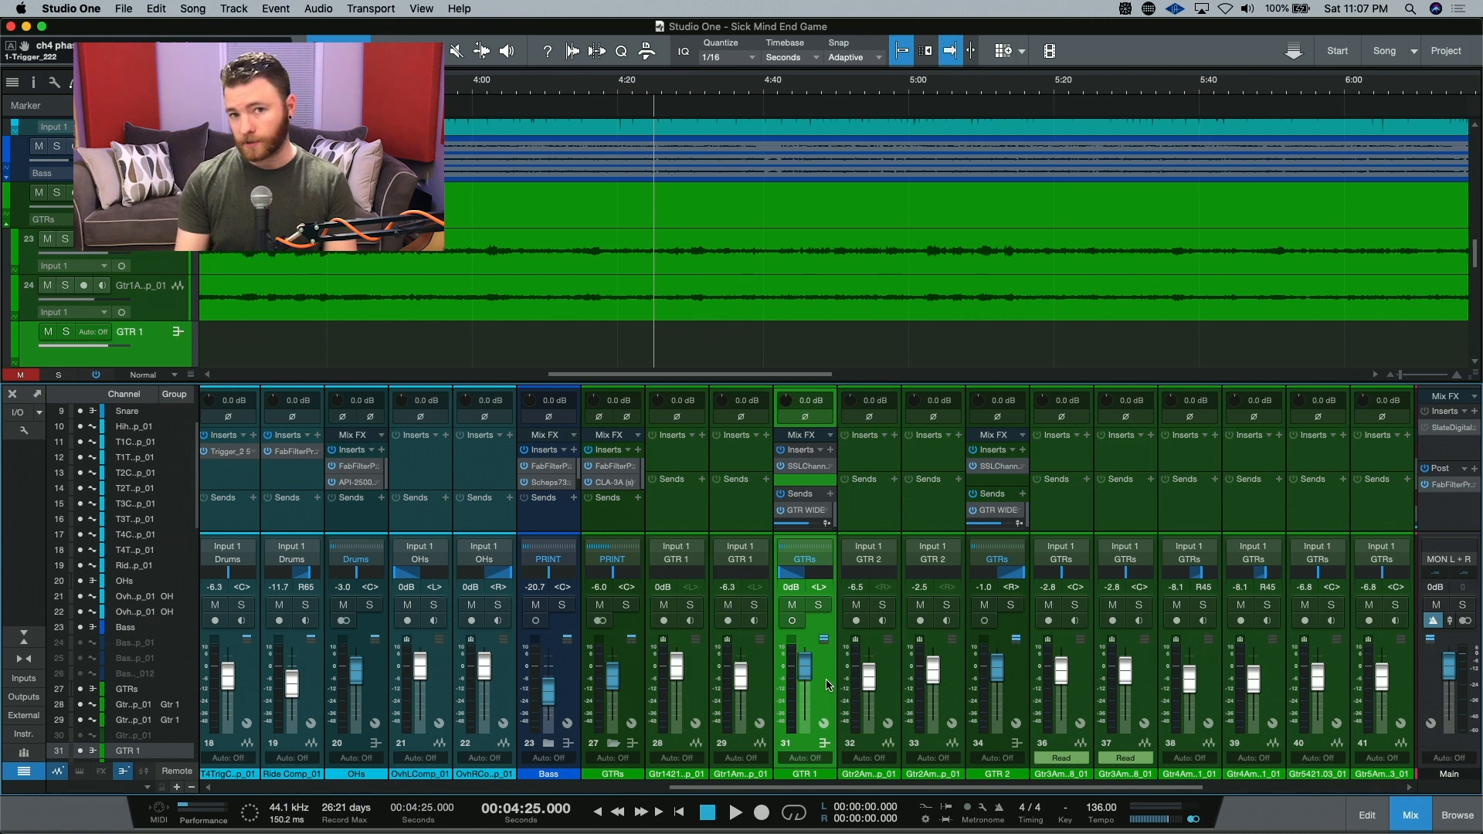
Check the full name of the second GTR 1 mic channel without renaming it, and select the first mic channel
left_click(764, 689)
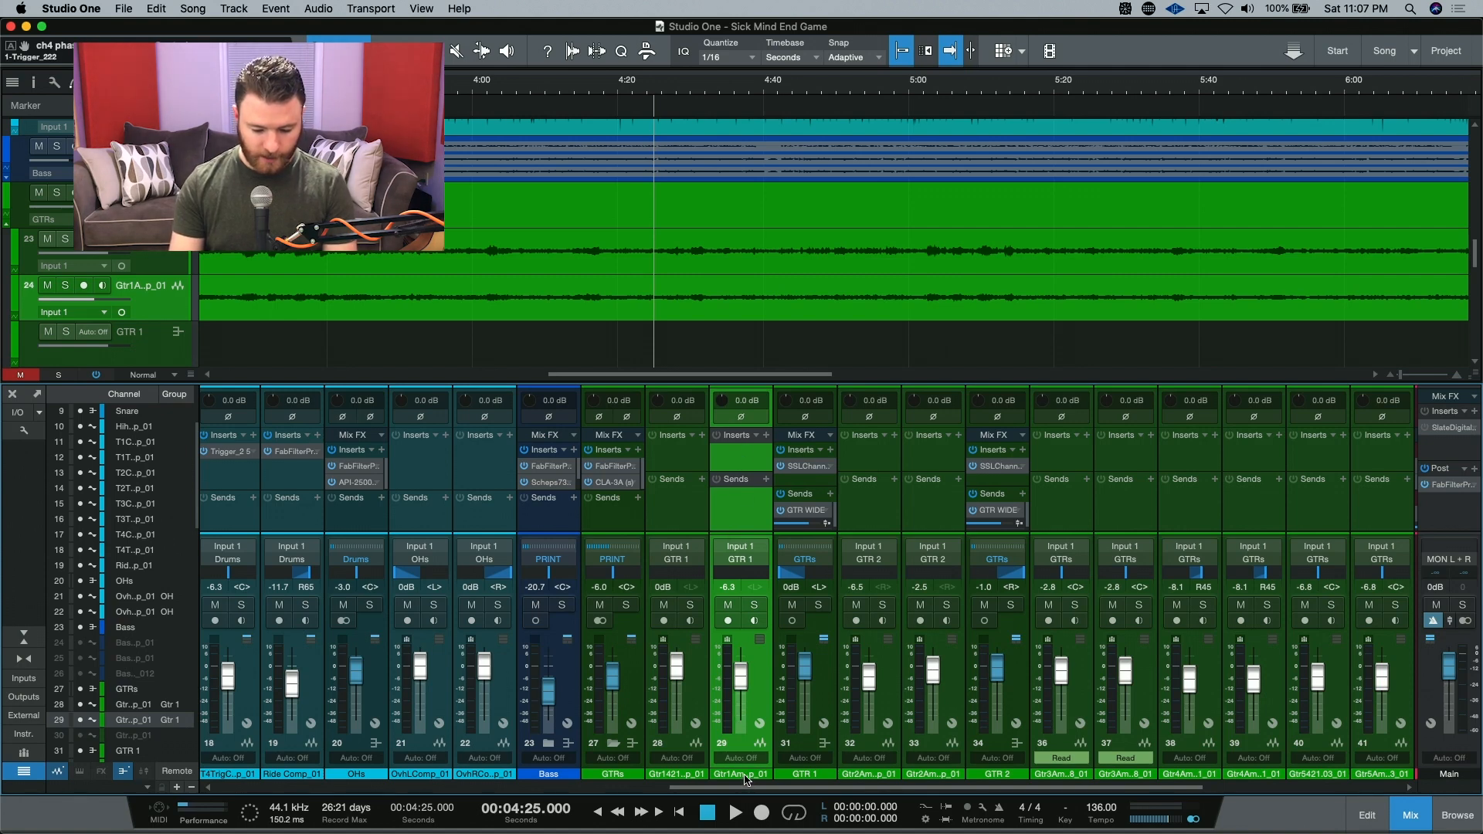
double_click(744, 775)
type("Gtr 1 Amp 77")
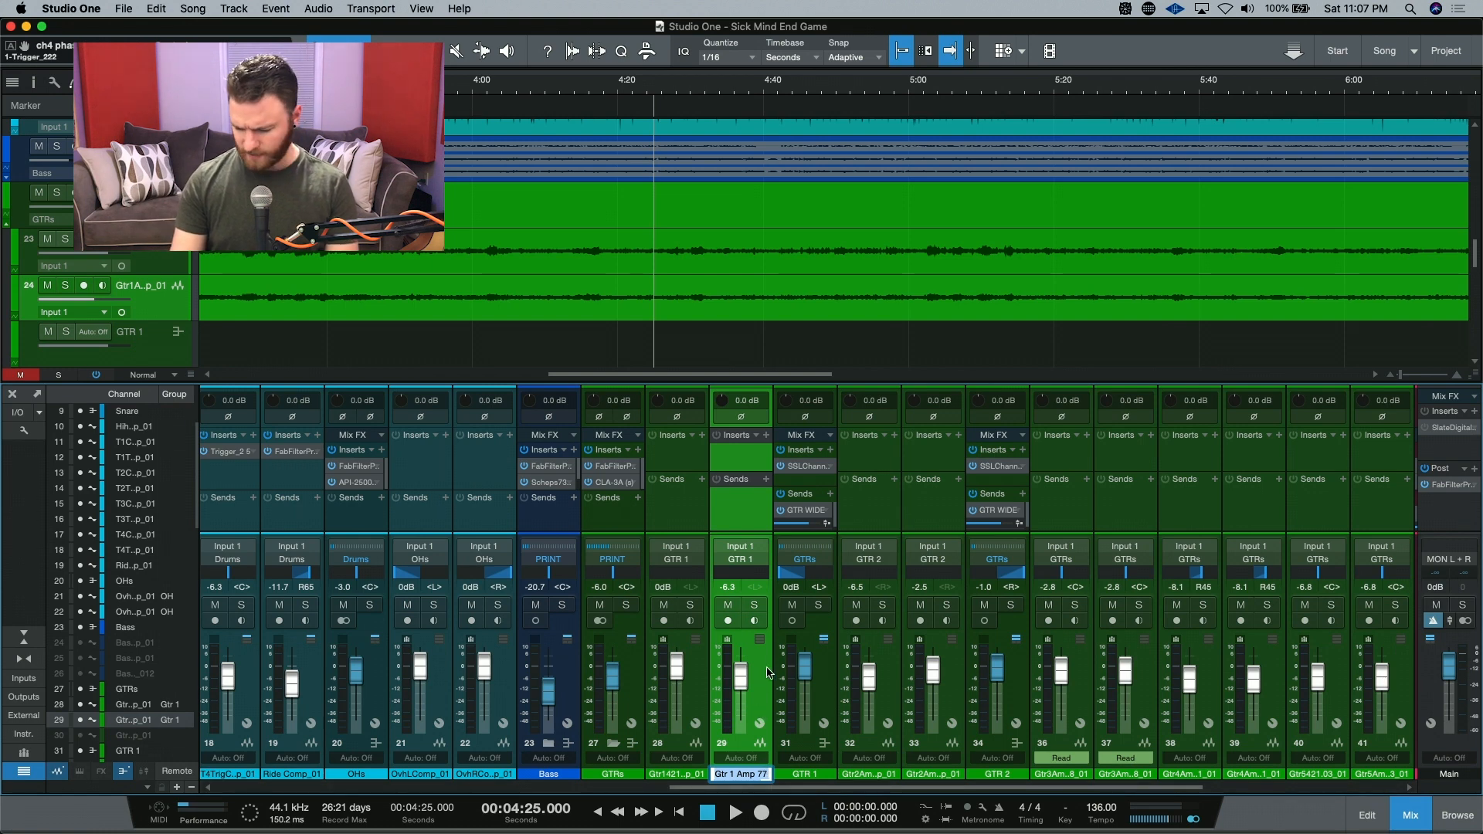
key("Escape")
left_click(702, 680)
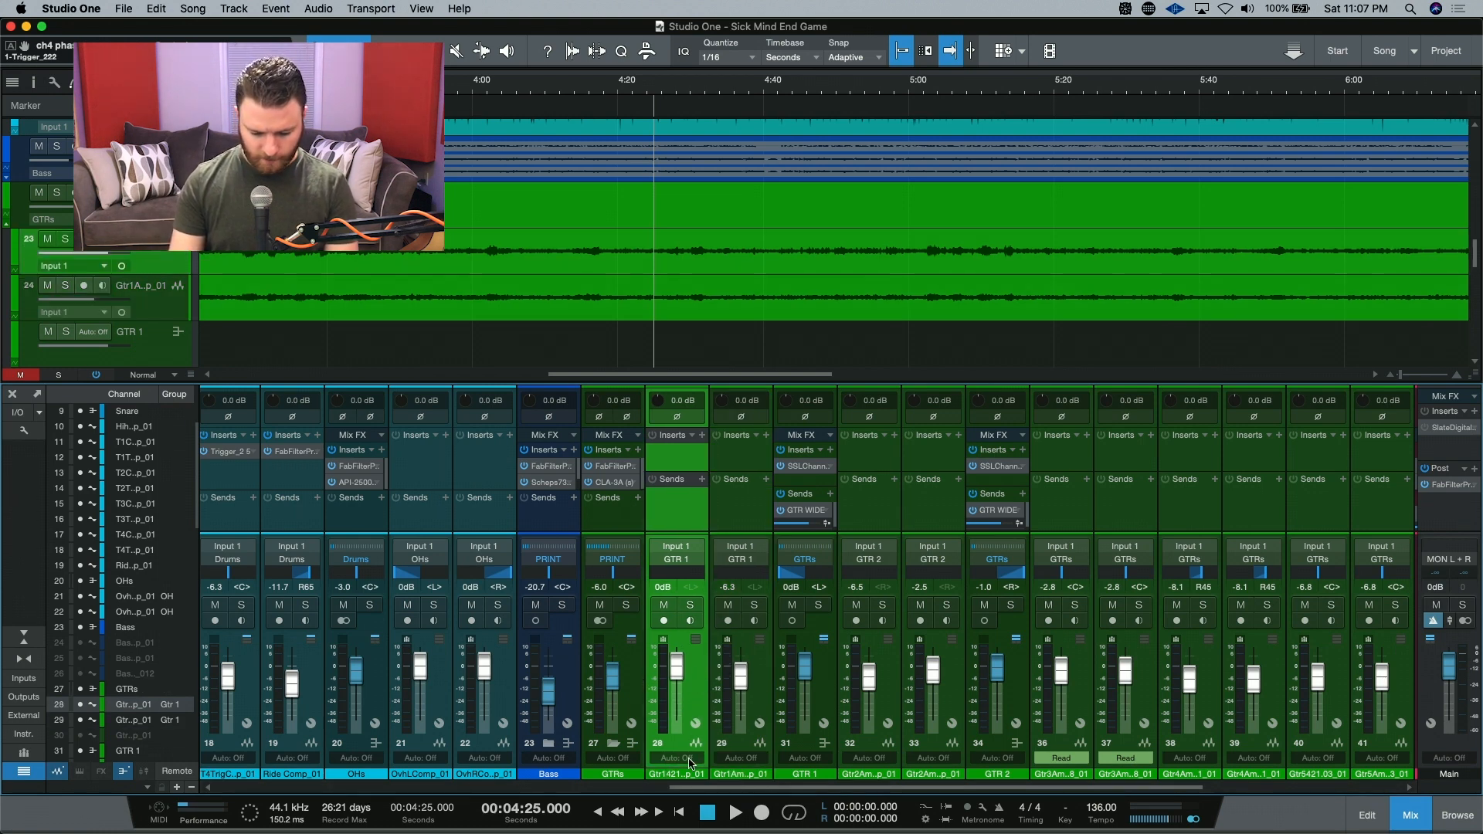
With both GTR 1 mic channels soloed, compare the second one with inverted and normal polarity during playback, leave it normal, and stop playback
left_click(753, 419)
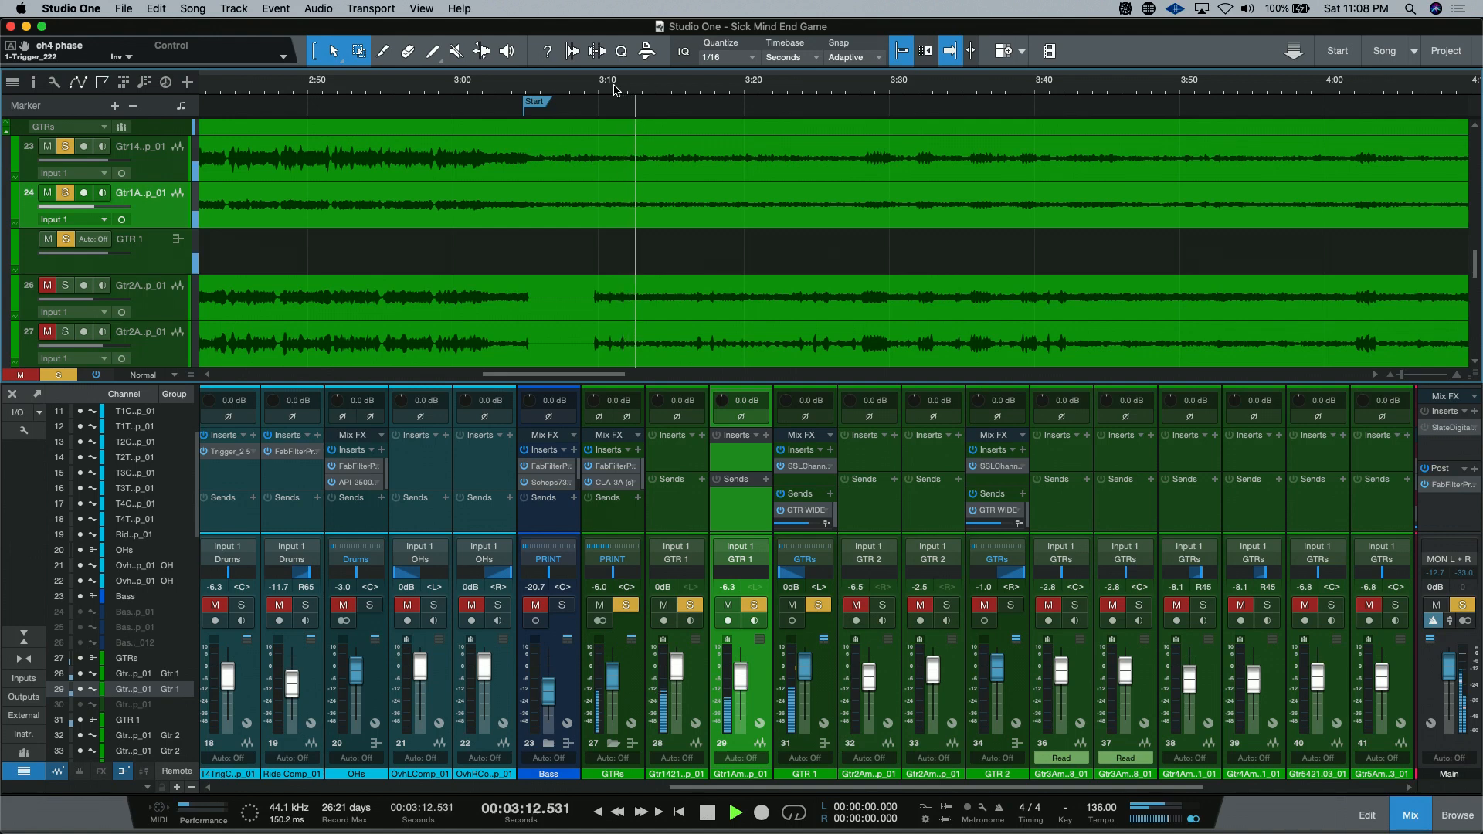
left_click(742, 418)
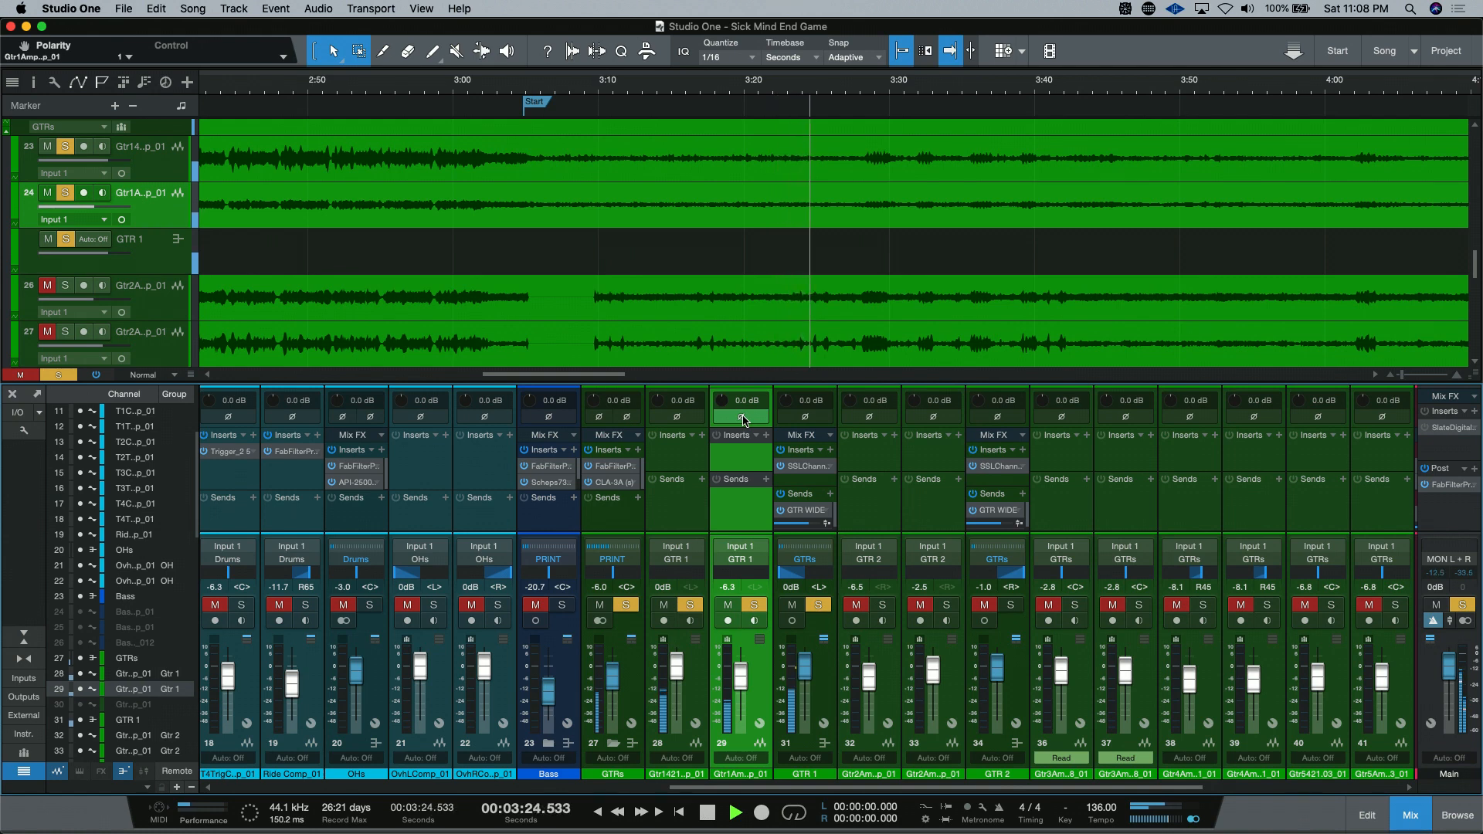
left_click(742, 418)
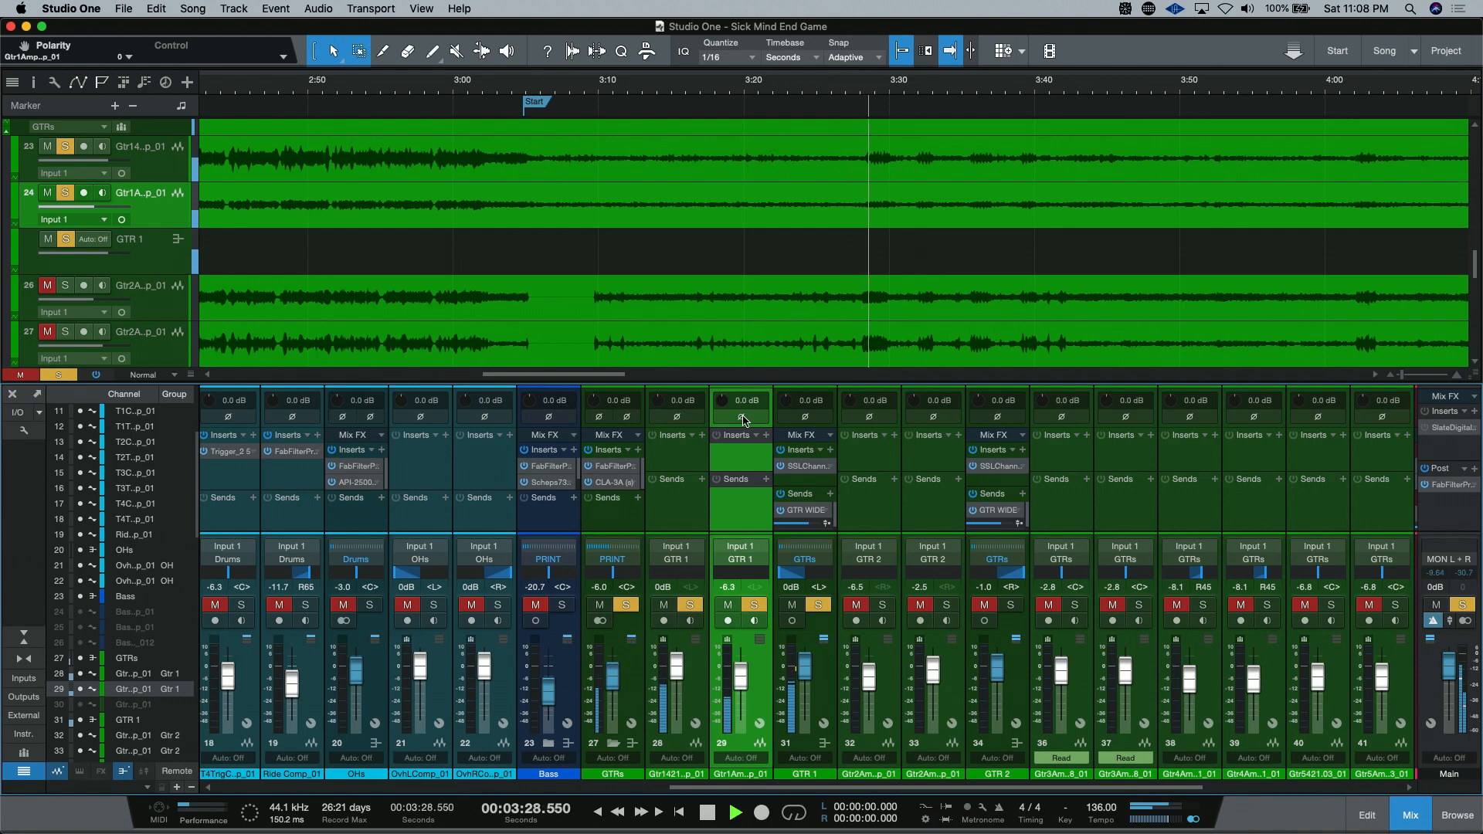
left_click(742, 418)
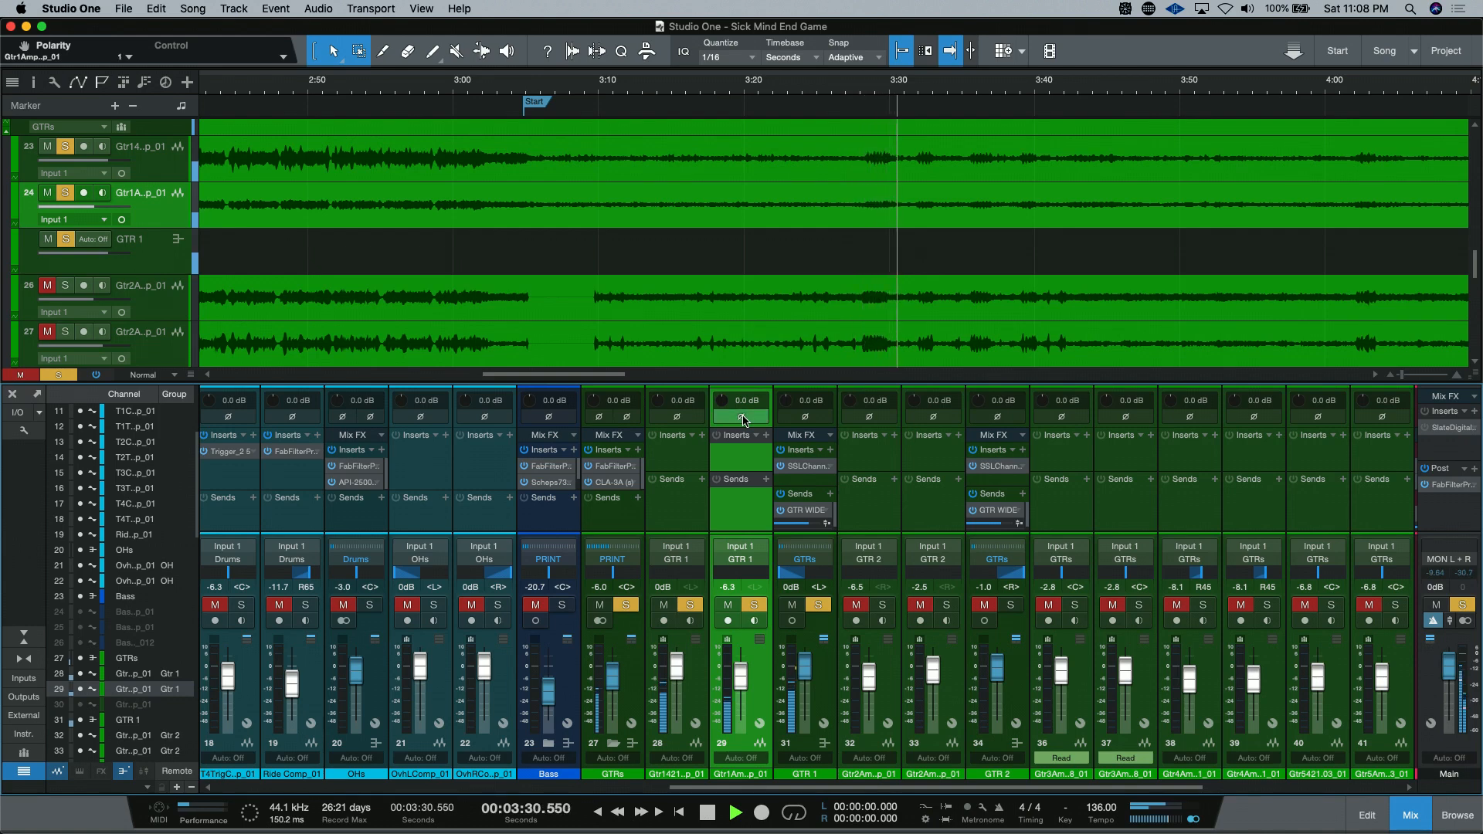
left_click(743, 418)
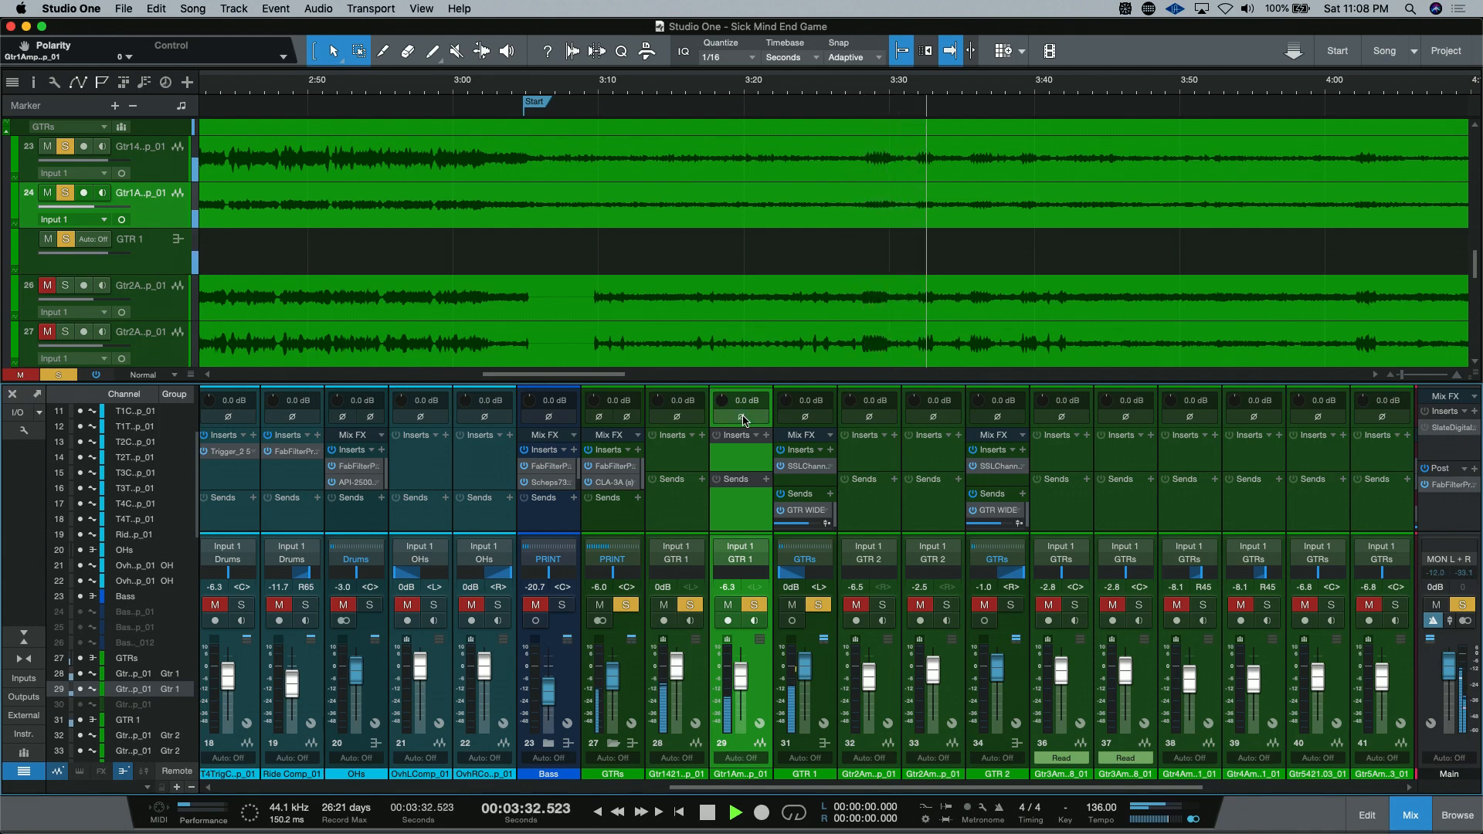
key("space")
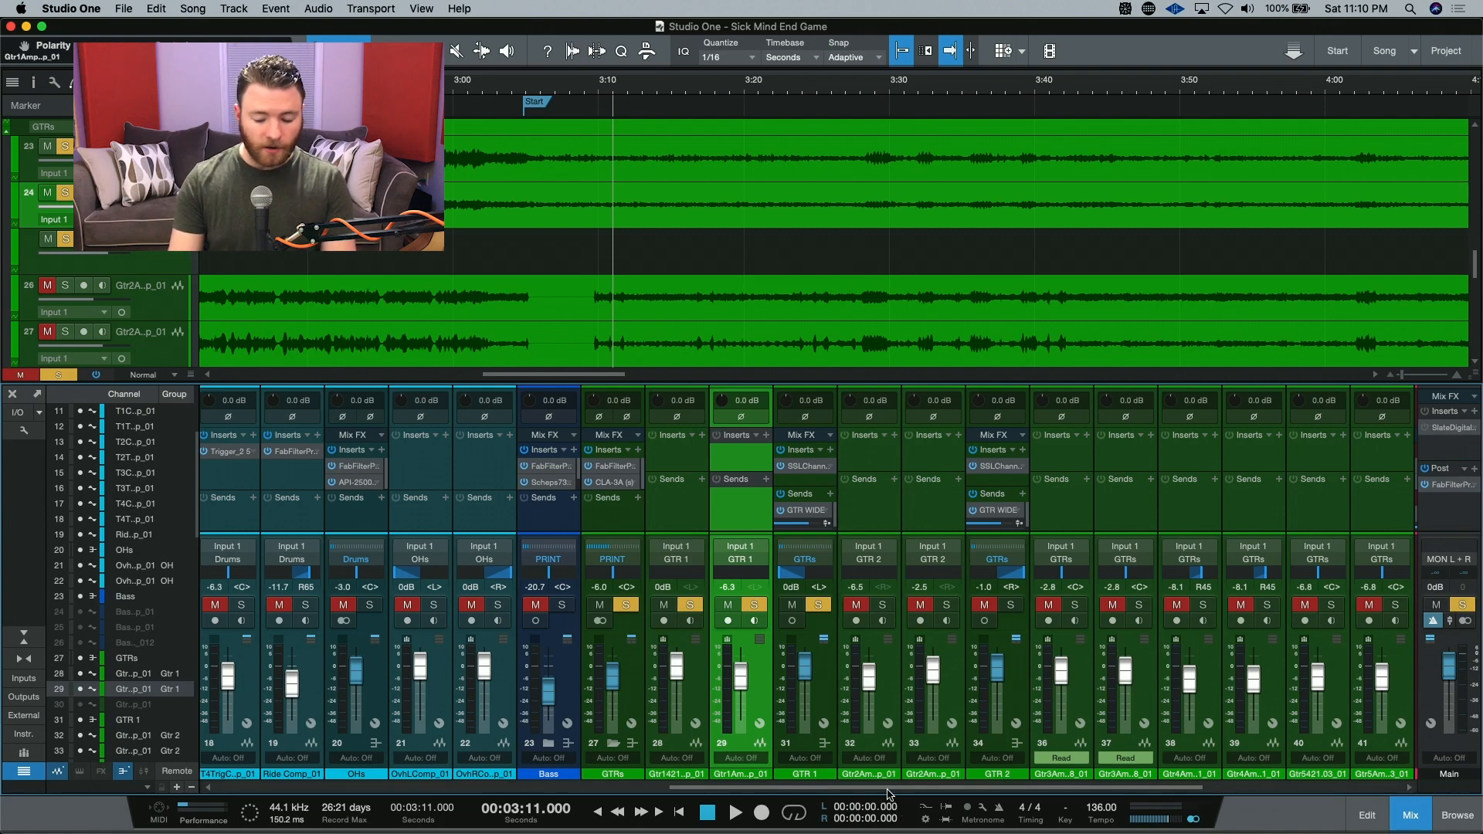
With all solos cleared, play the full mix to compare the PRINT bus with inverted and normal right-side polarity, leave it normal, and stop playback
left_click_drag(903, 788, 987, 789)
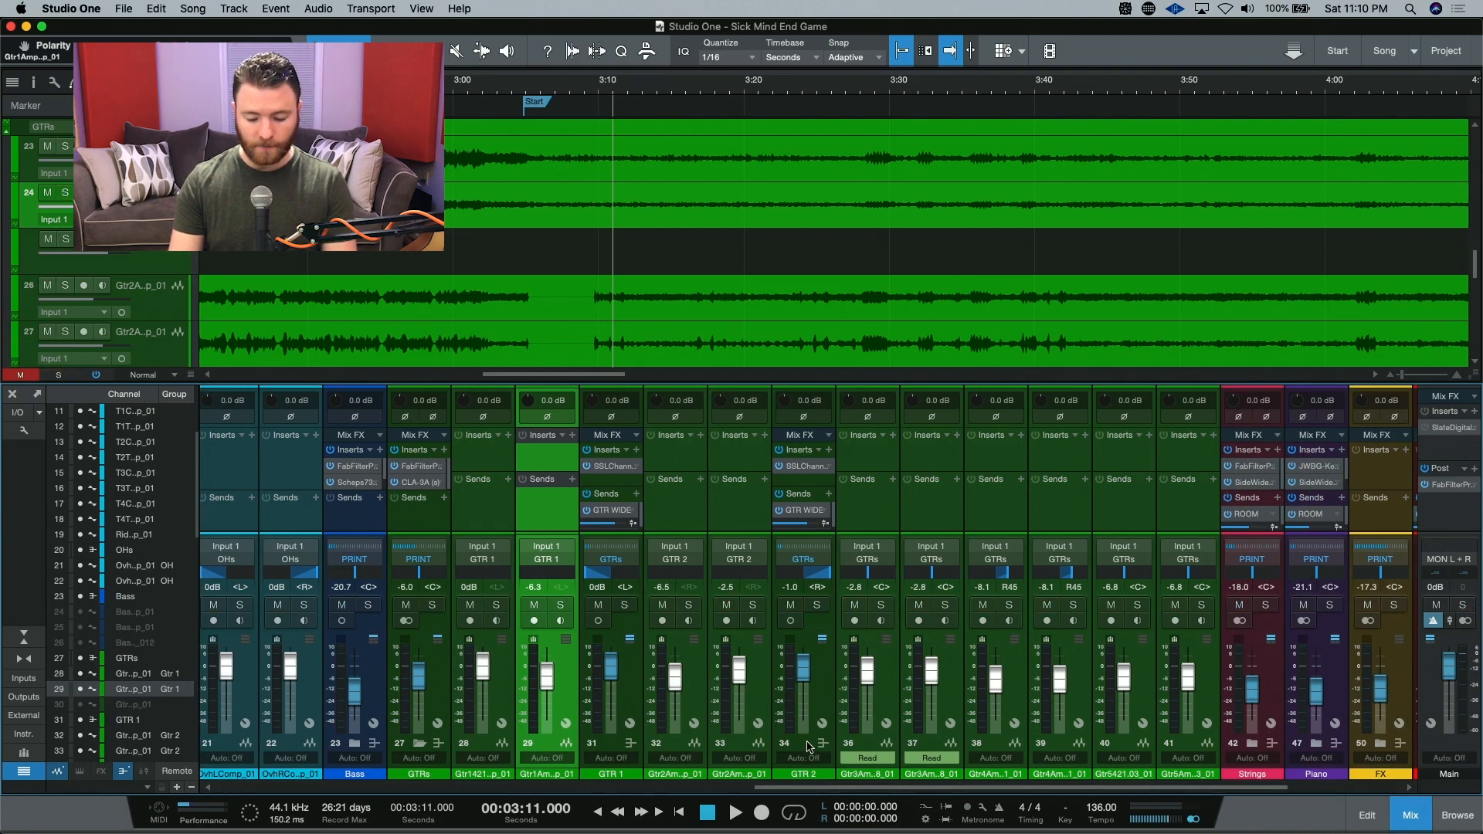
left_click_drag(817, 791, 928, 789)
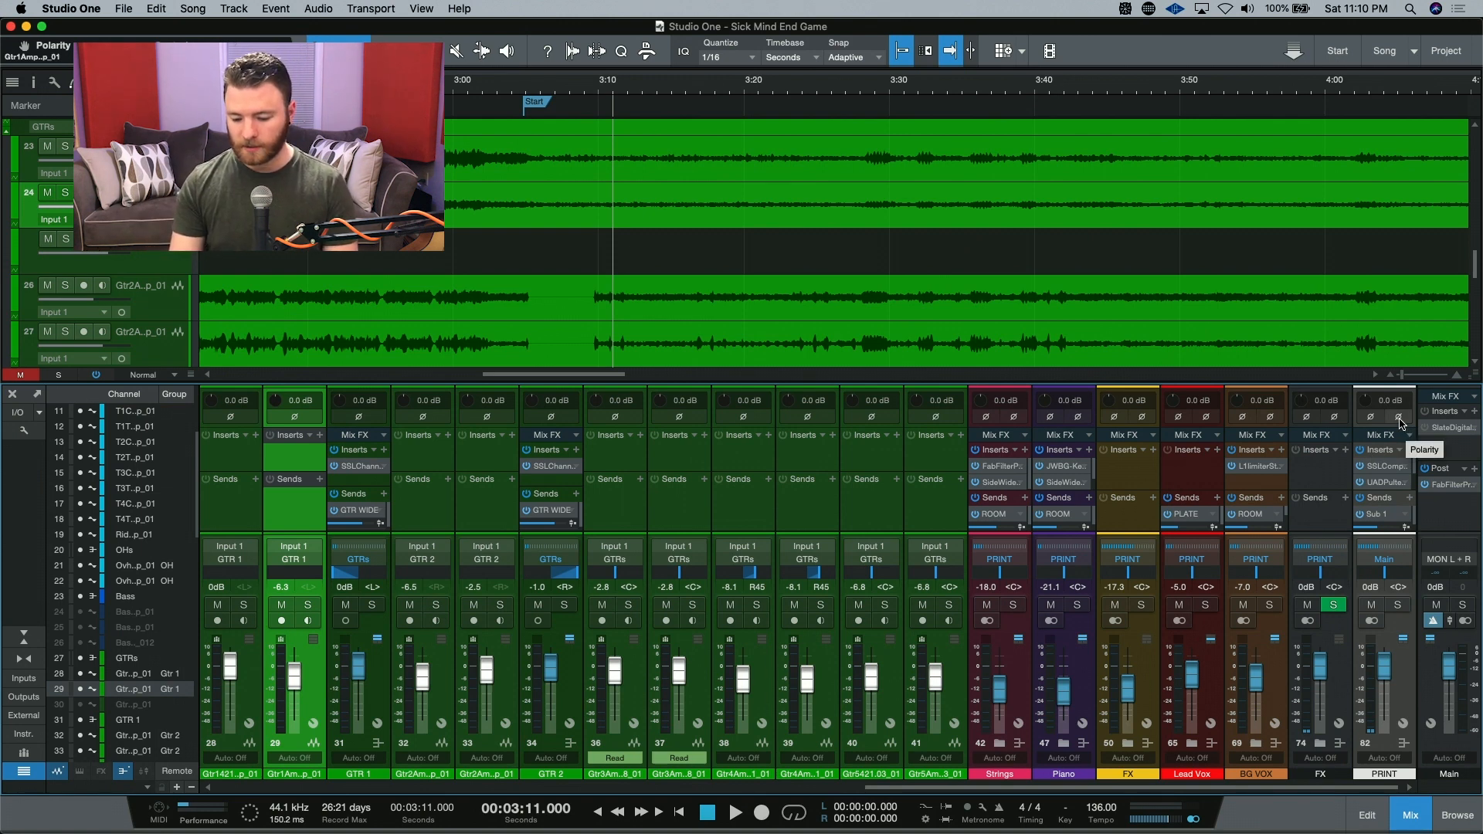
key("space")
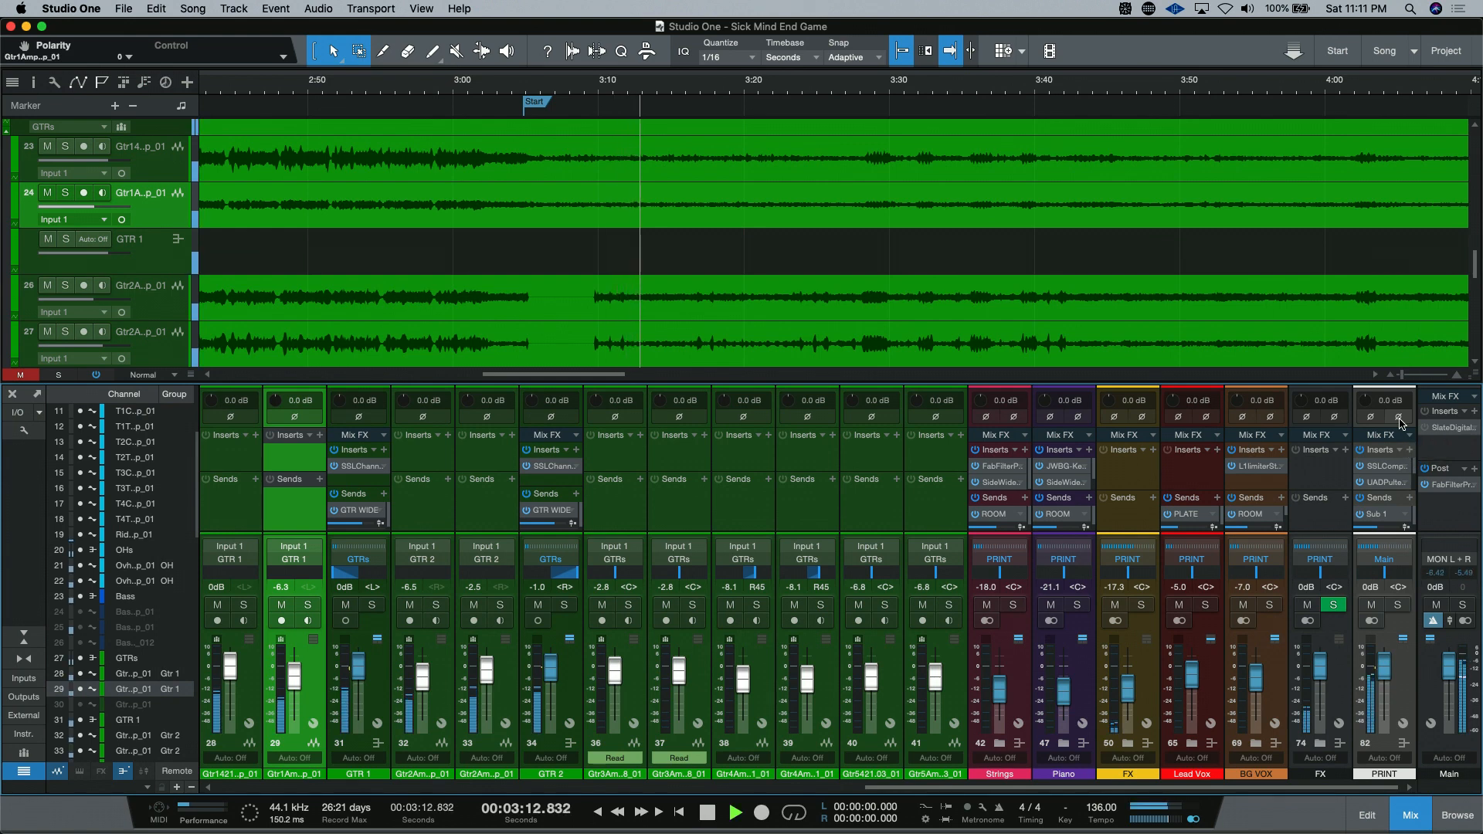
left_click(1399, 418)
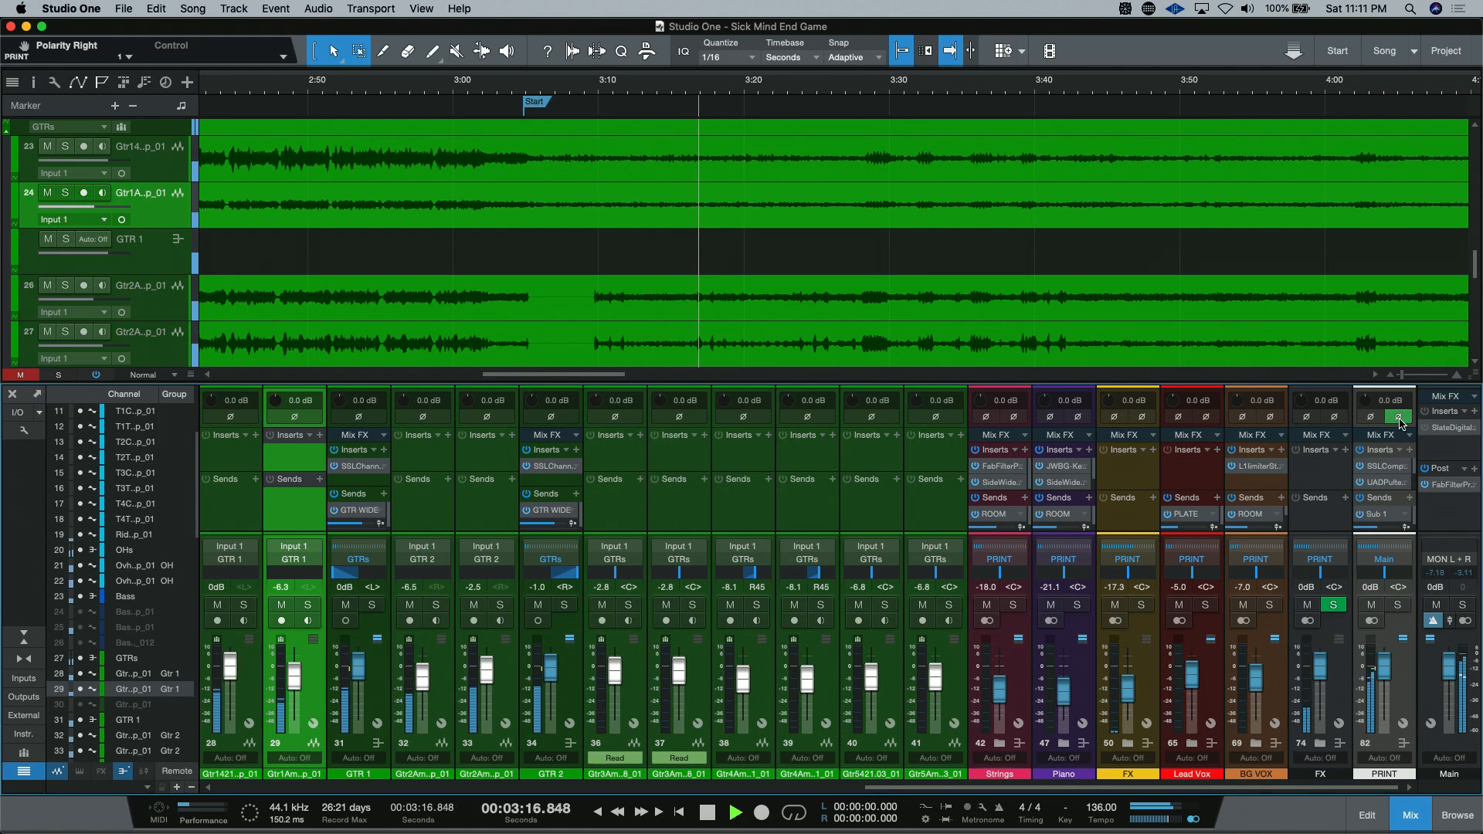
left_click(1399, 418)
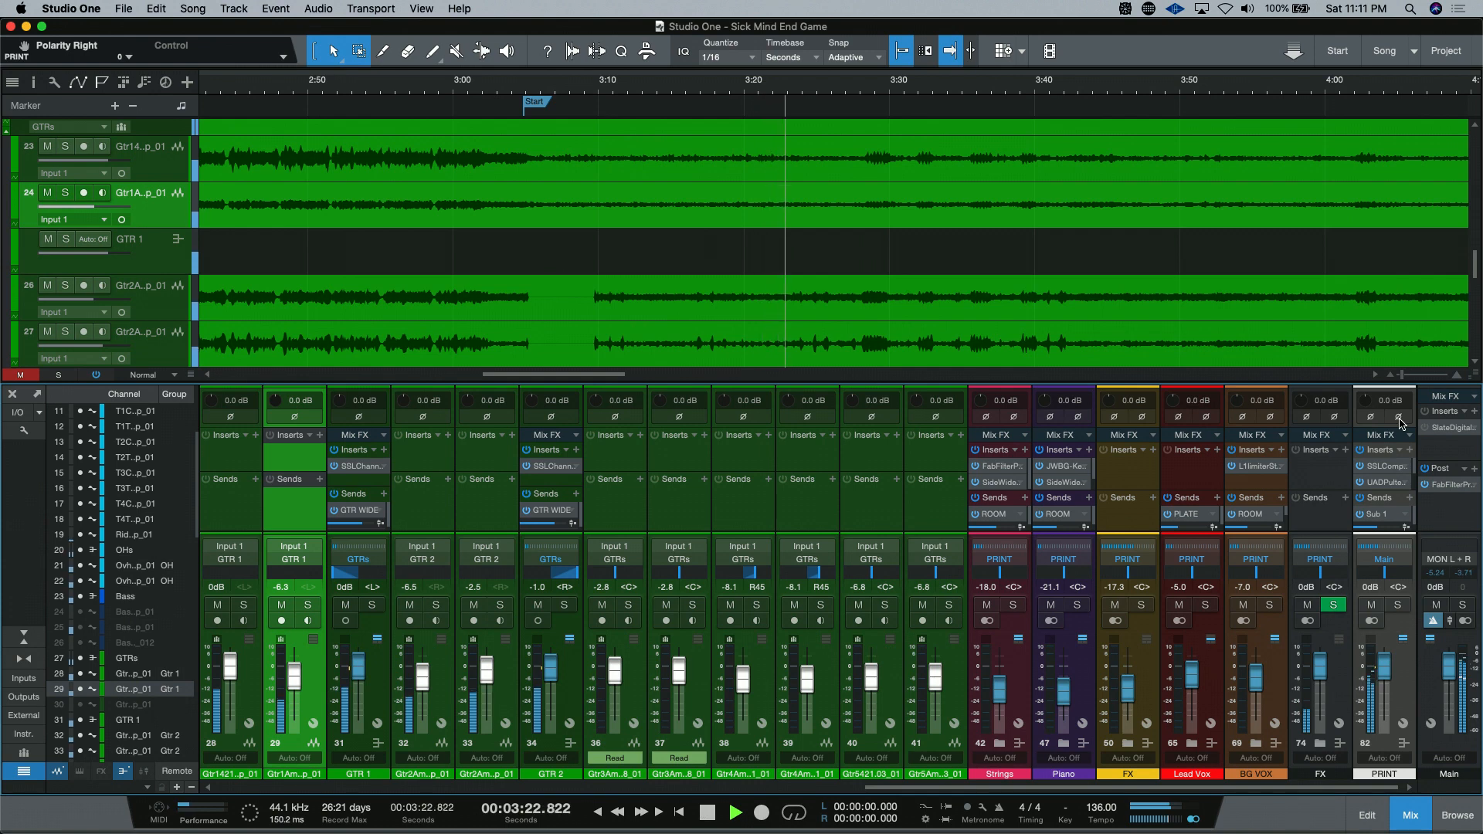
left_click(1398, 418)
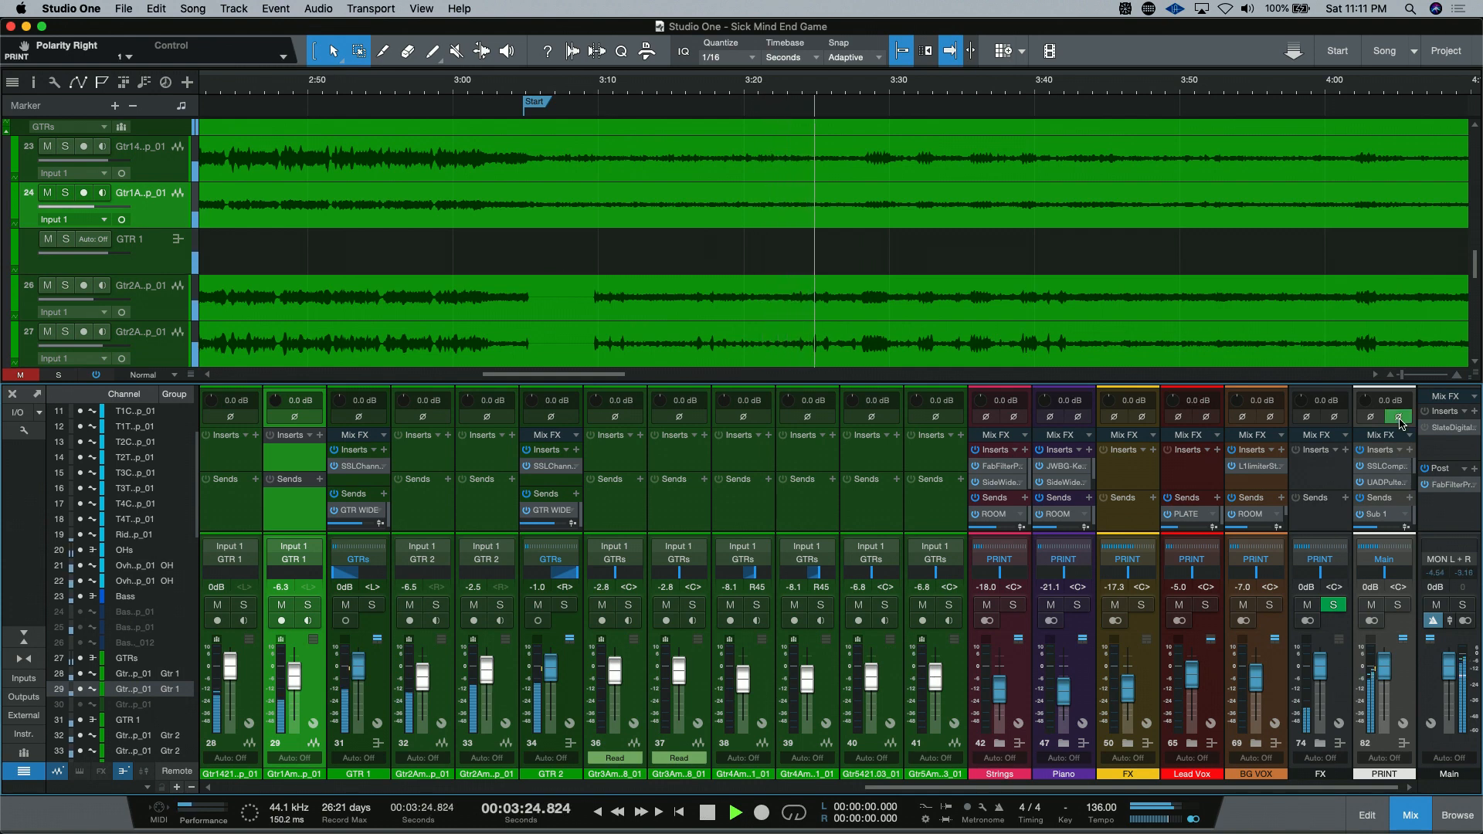
left_click(1398, 418)
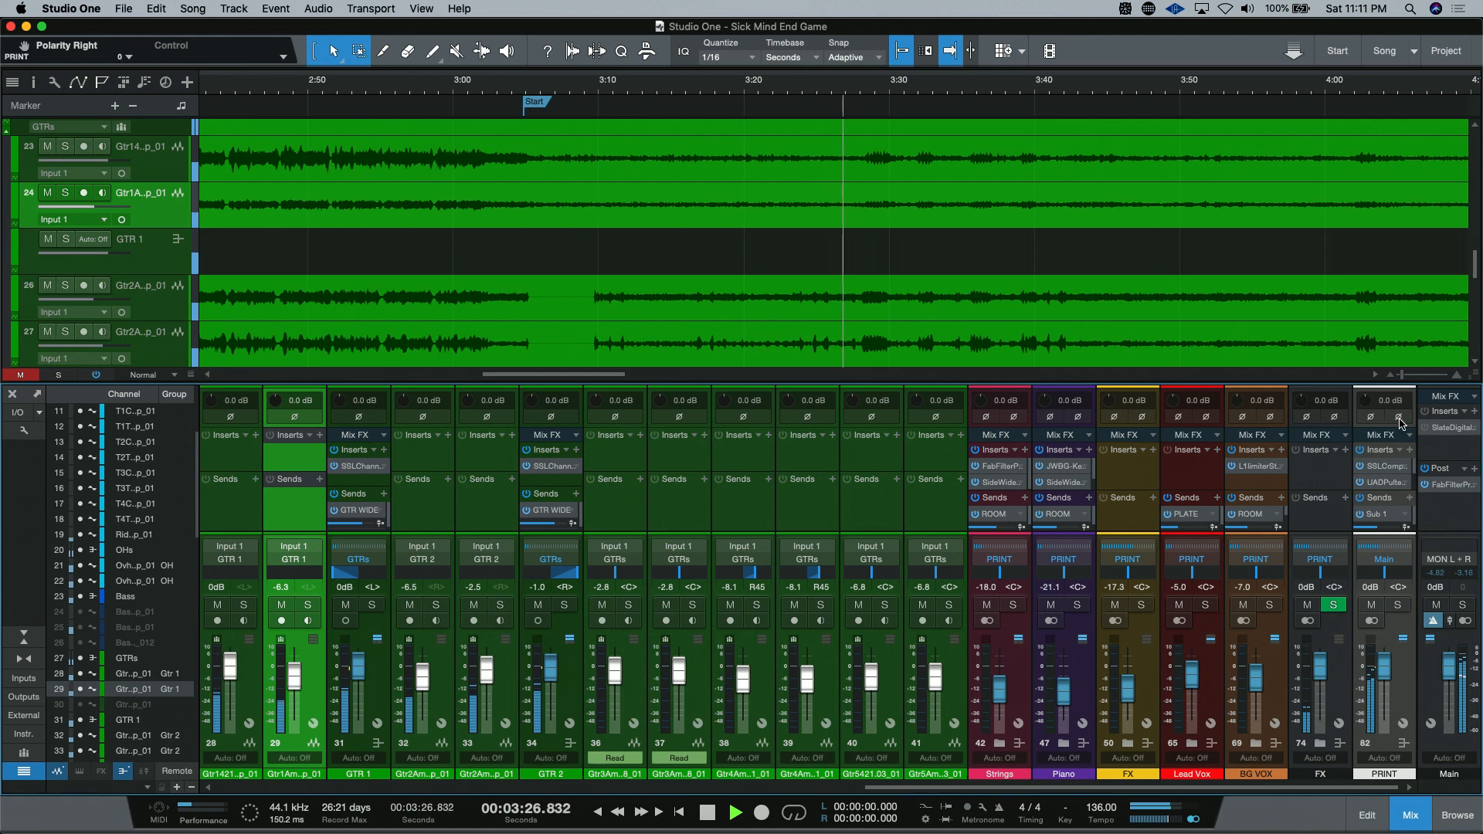
key("space")
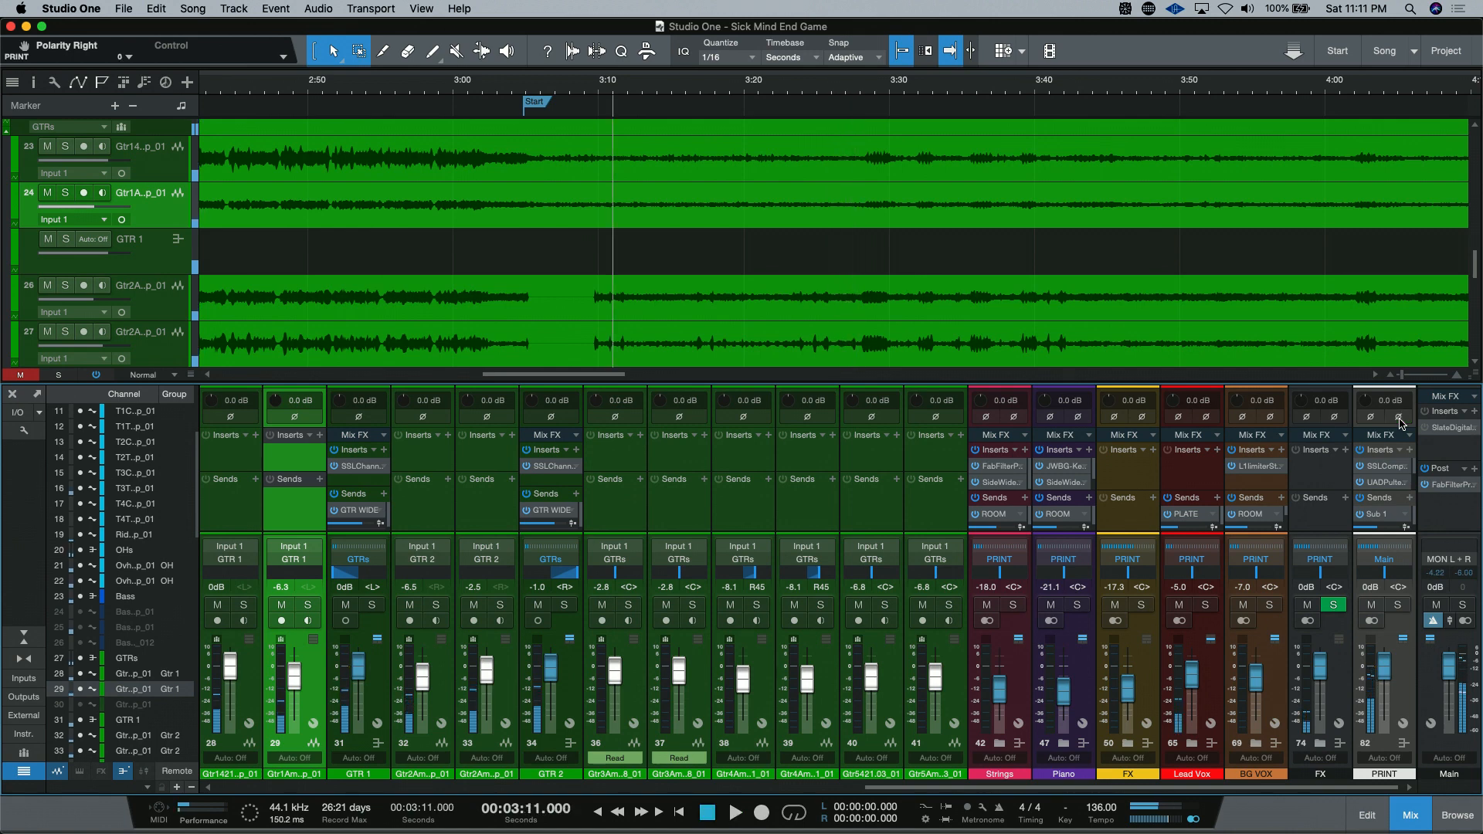